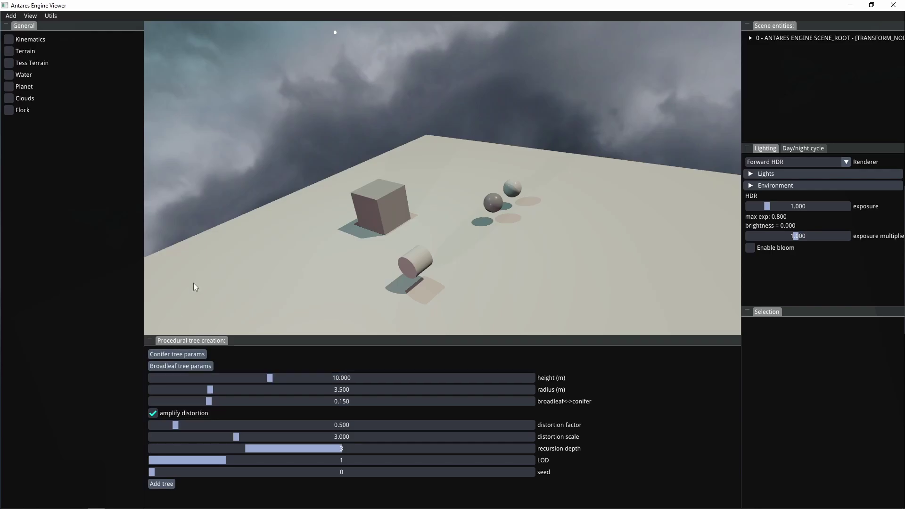
# Step: Add a procedural tree to the scene using the current tree parameters
pyautogui.scroll(-4, 338, 219)
pyautogui.scroll(6, 372, 248)
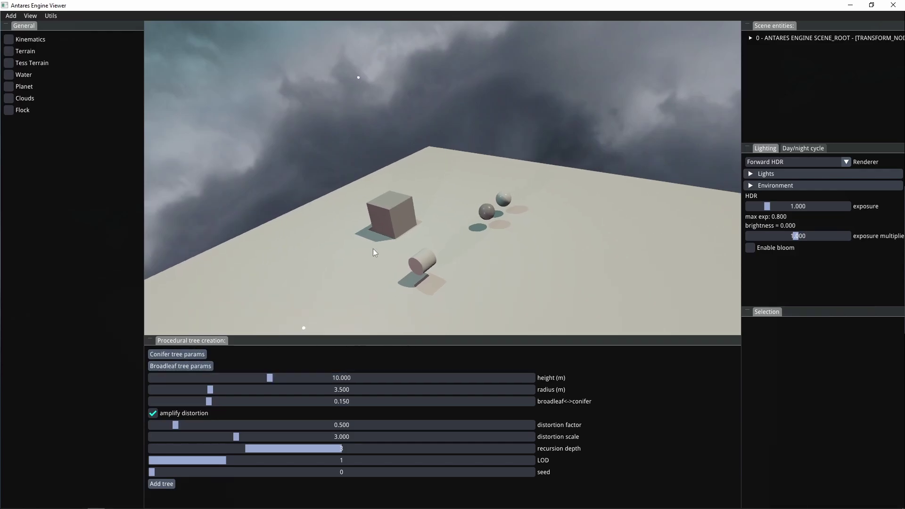
pyautogui.click(161, 484)
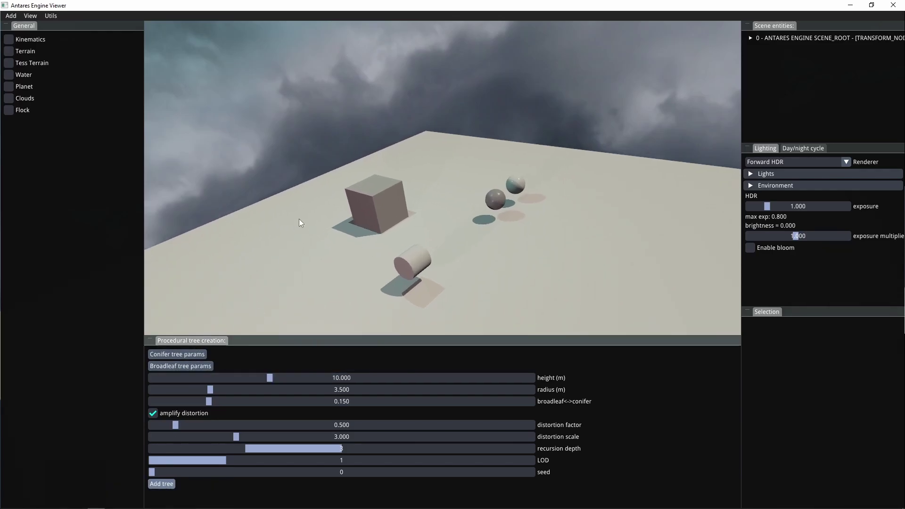
# Step: Examine the new tree's trunk, branches and square leaf cards from a distance and close up
pyautogui.scroll(-4, 401, 146)
pyautogui.moveTo(400, 141); pyautogui.dragTo(433, 178, button='middle')
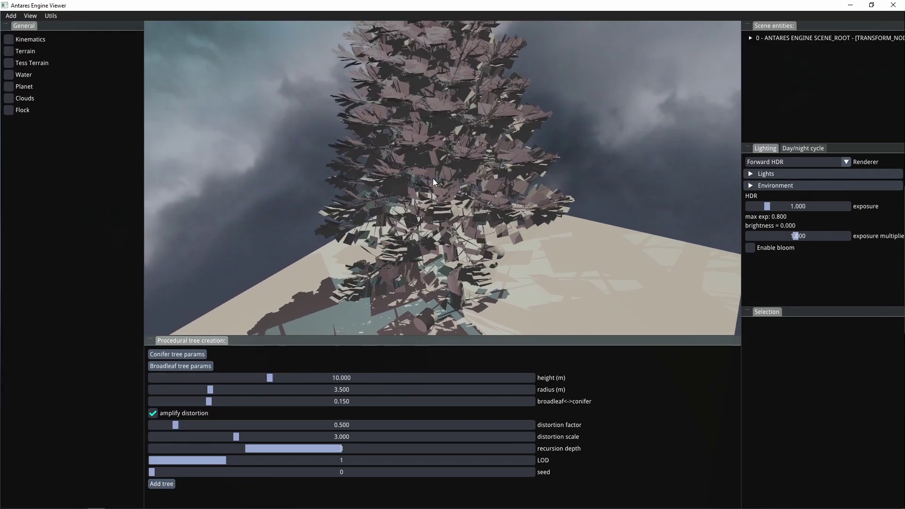
pyautogui.scroll(5, 436, 207)
pyautogui.moveTo(436, 217); pyautogui.dragTo(429, 131, button='middle')
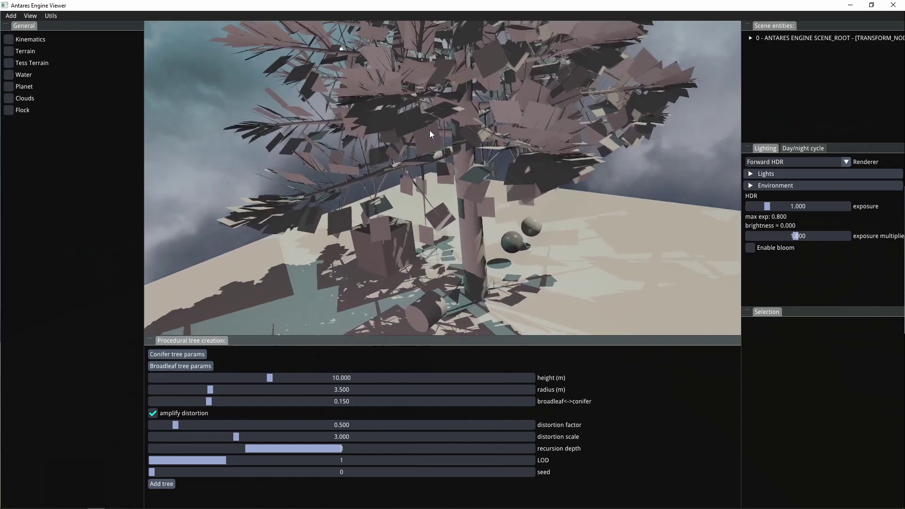
pyautogui.scroll(2, 434, 167)
pyautogui.scroll(3, 435, 226)
pyautogui.moveTo(435, 226); pyautogui.dragTo(405, 154, button='middle')
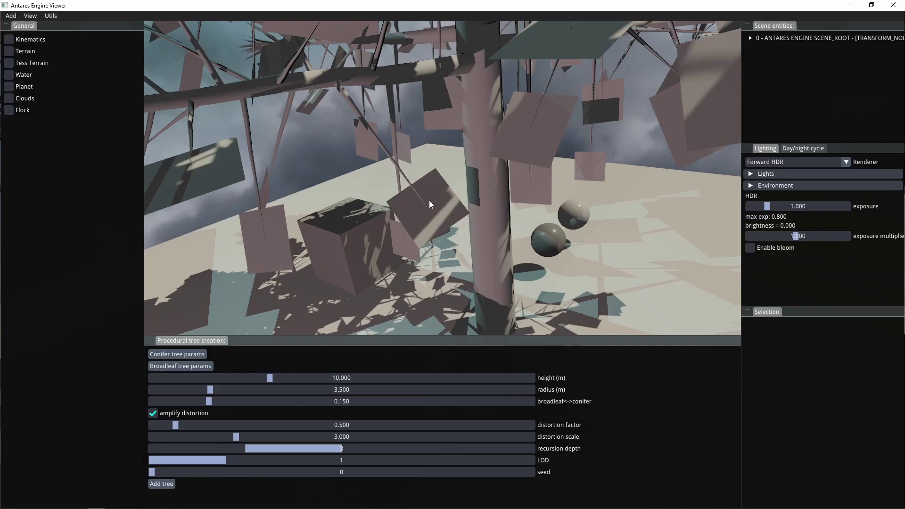
pyautogui.scroll(-3, 430, 204)
pyautogui.moveTo(430, 203); pyautogui.dragTo(445, 205, button='middle')
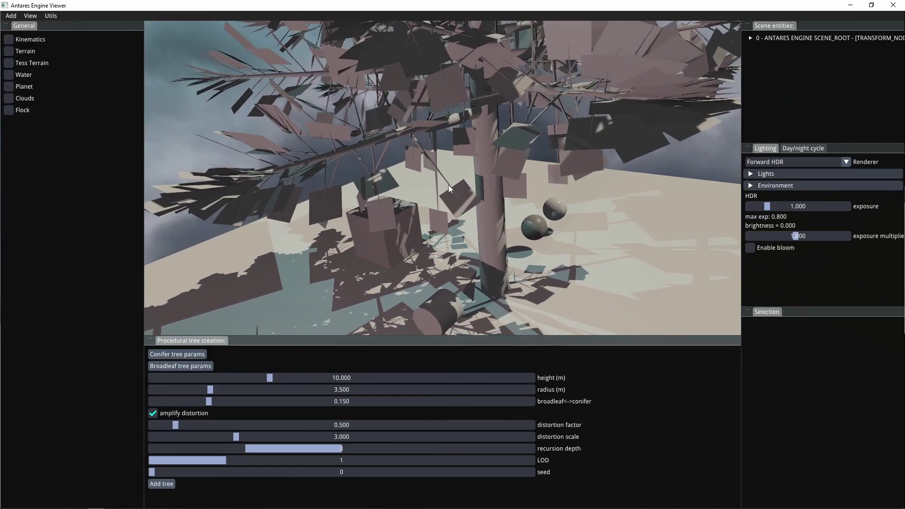
pyautogui.moveTo(363, 152); pyautogui.dragTo(396, 169)
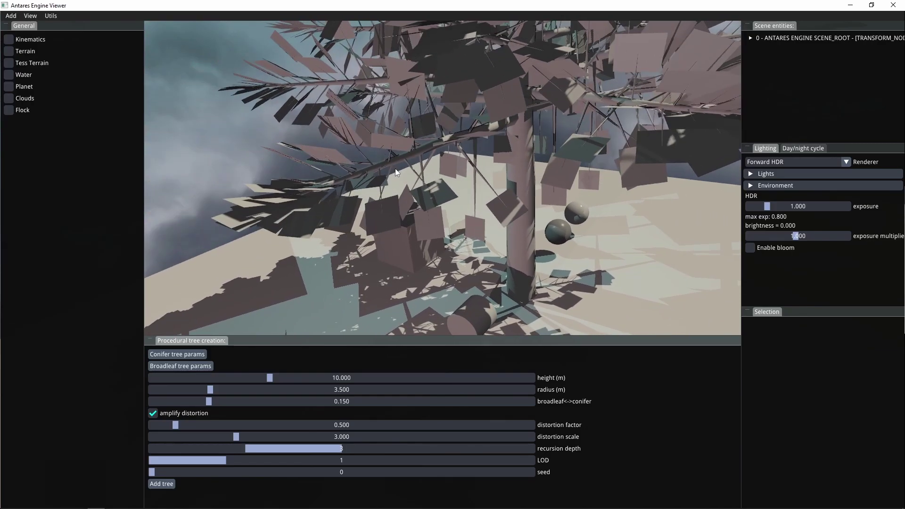
pyautogui.moveTo(471, 192); pyautogui.dragTo(438, 193)
pyautogui.scroll(3, 440, 197)
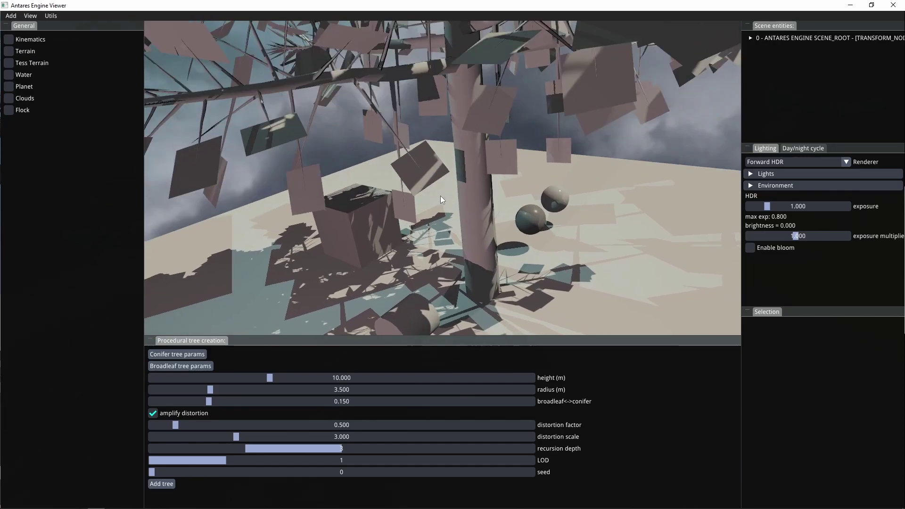
pyautogui.moveTo(420, 150); pyautogui.dragTo(420, 158)
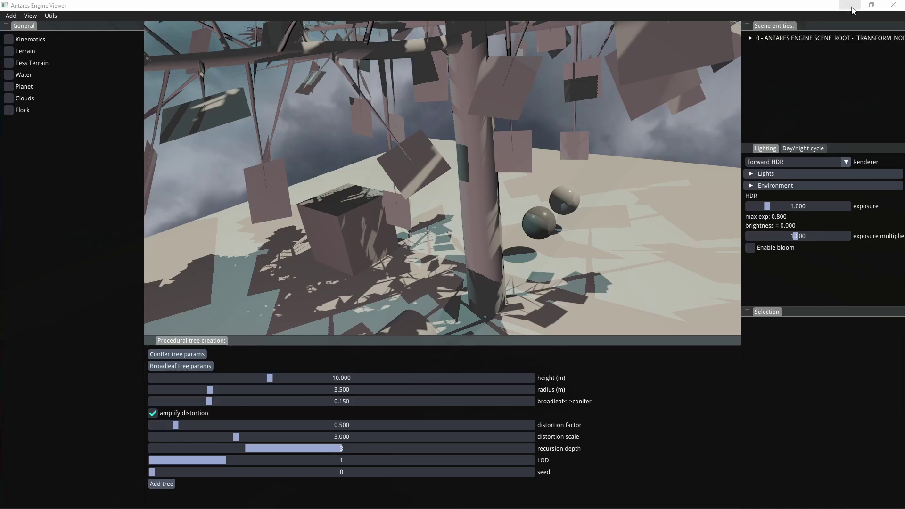
# Step: Switch to SpeedyPainter and create a new square image with a transparent background, discarding the current changes
pyautogui.press('super')
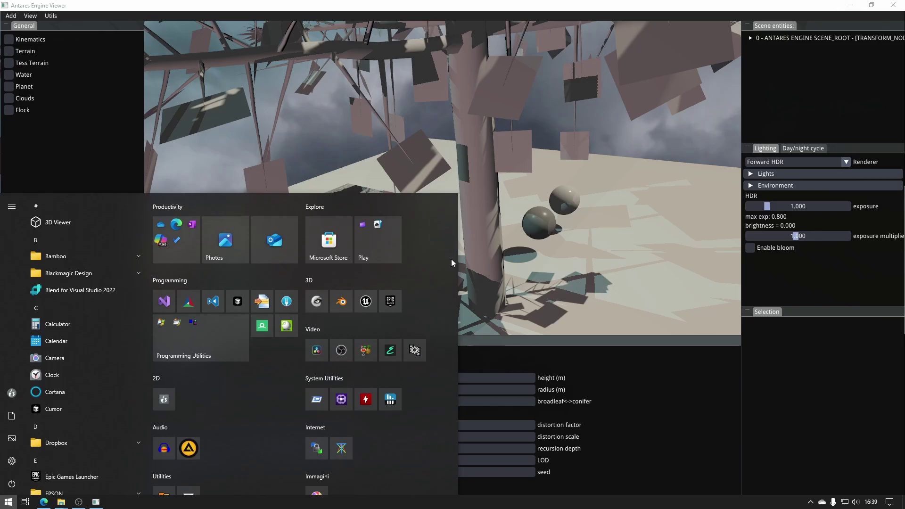
pyautogui.click(166, 400)
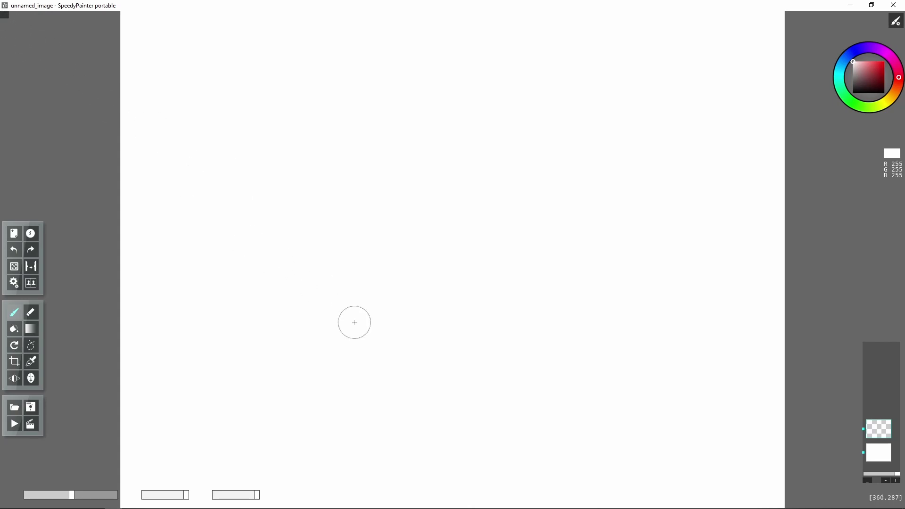
pyautogui.scroll(-5, 367, 205)
pyautogui.click(14, 234)
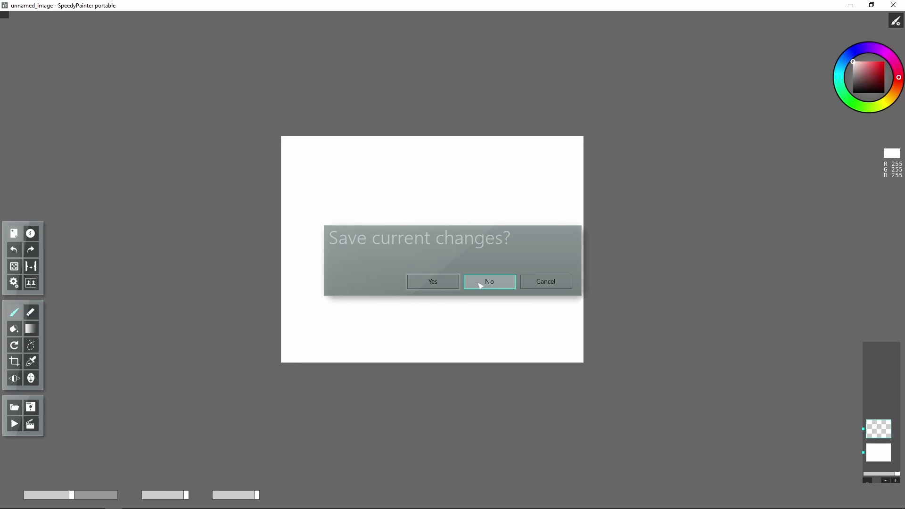
pyautogui.click(482, 281)
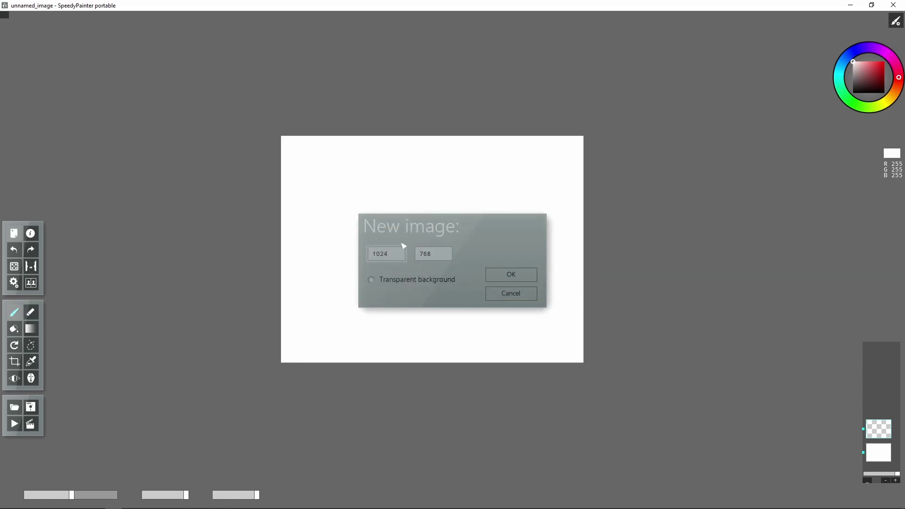
pyautogui.moveTo(387, 254); pyautogui.dragTo(337, 256)
pyautogui.click(528, 276)
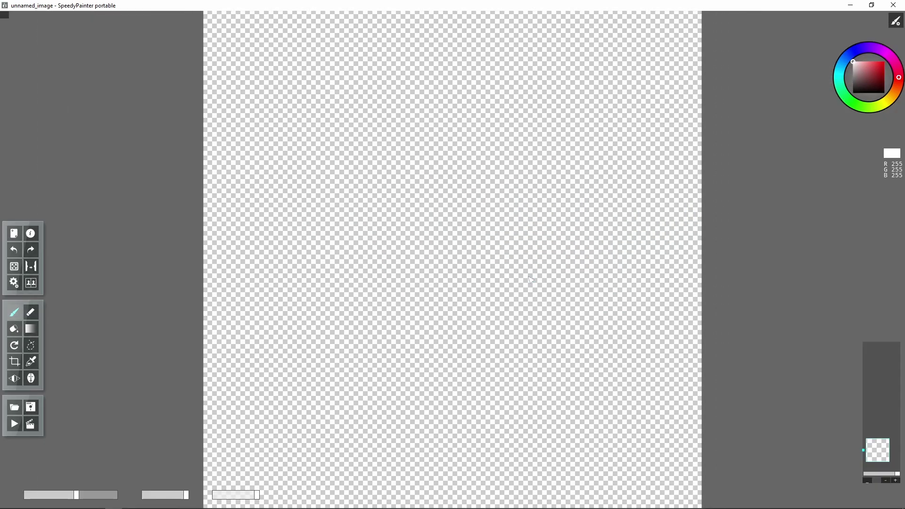
pyautogui.scroll(-3, 539, 260)
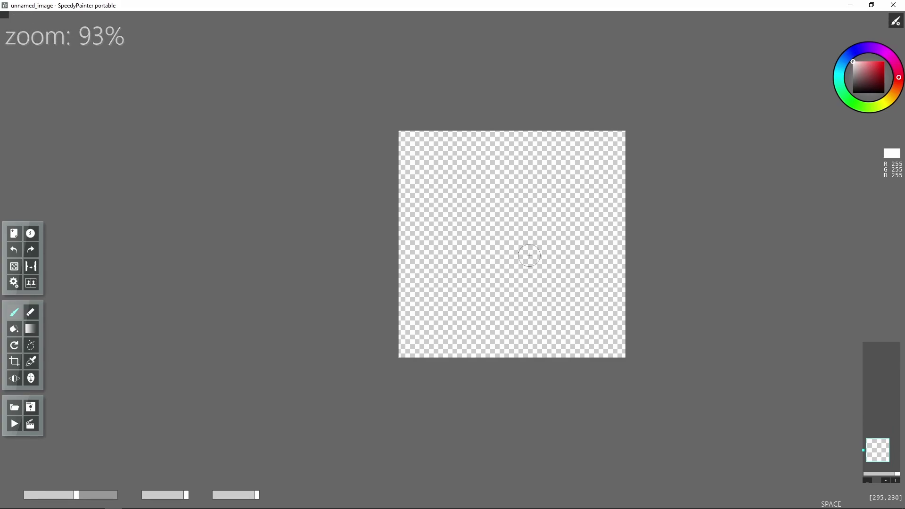
pyautogui.press('space')
pyautogui.moveTo(526, 250); pyautogui.dragTo(464, 254)
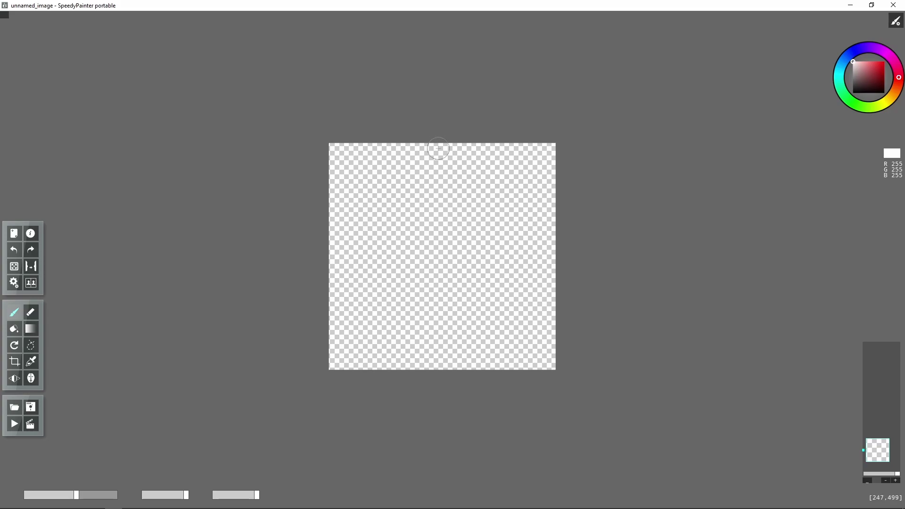
# Step: Draw a bright green leaf outline in the canvas centre with a hard-edged brush preset, mirrored about the vertical axis
pyautogui.hotkey('alt', 'Tab')
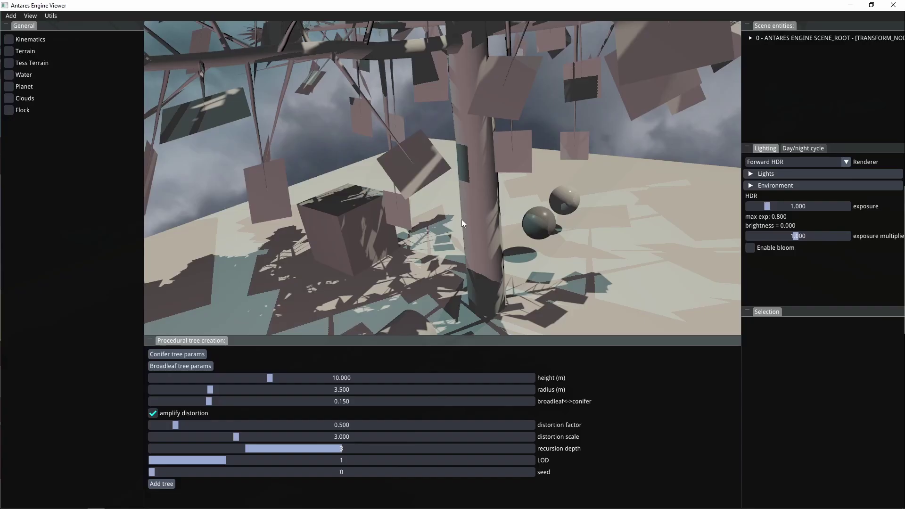
pyautogui.hotkey('alt', 'Tab')
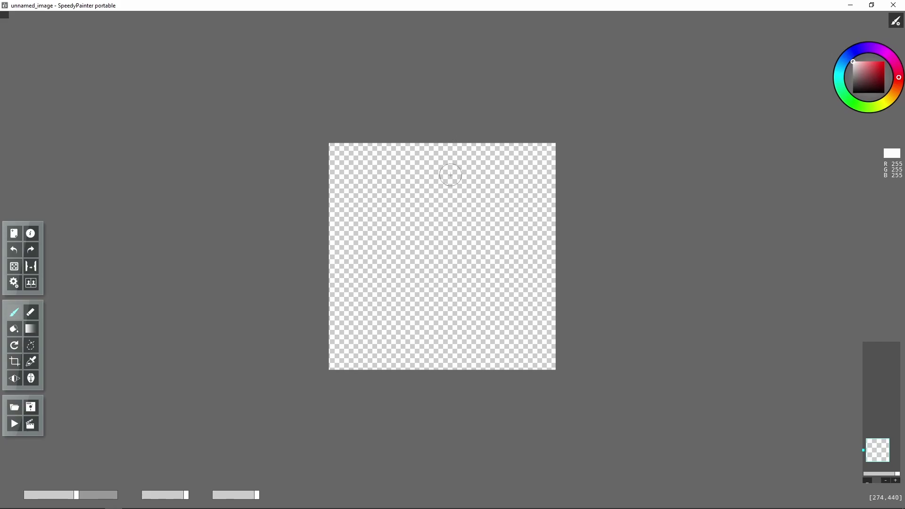
pyautogui.click(30, 378)
pyautogui.click(14, 312)
pyautogui.click(848, 98)
pyautogui.click(877, 69)
pyautogui.click(895, 21)
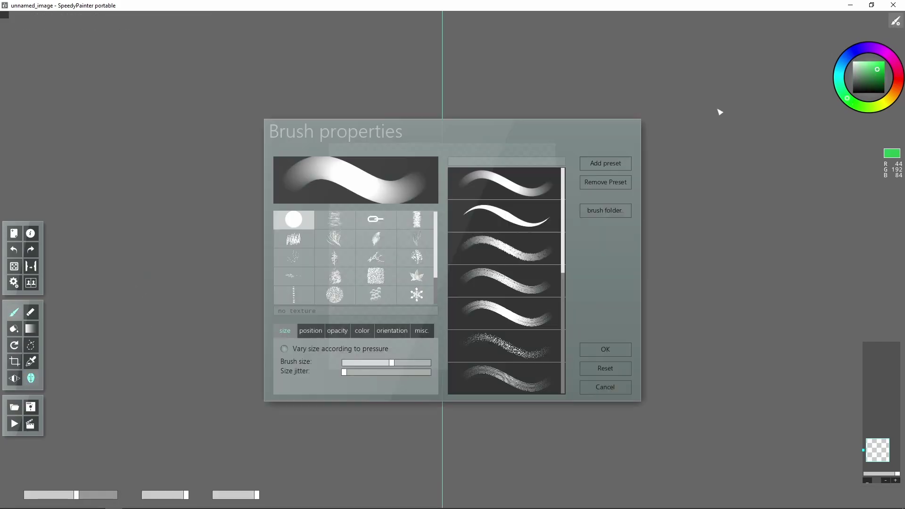
pyautogui.click(505, 212)
pyautogui.click(606, 350)
pyautogui.moveTo(442, 168)
pyautogui.mouseDown()
pyautogui.moveTo(416, 334)
pyautogui.moveTo(442, 355)
pyautogui.mouseUp()
# Step: Turn off mirroring and paint a short dark red stem from the canvas's upper edge to the leaf's upper tip
pyautogui.click(31, 378)
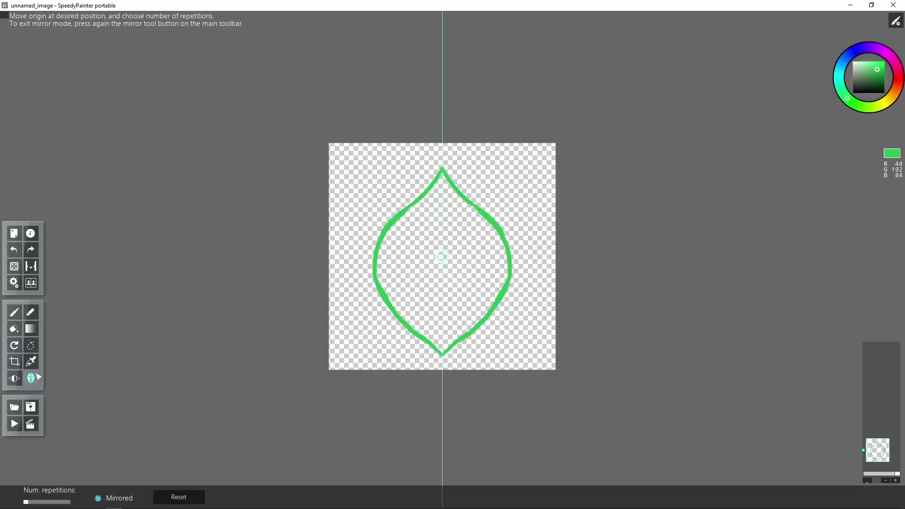
pyautogui.click(32, 378)
pyautogui.rightClick(422, 266)
pyautogui.click(452, 205)
pyautogui.click(431, 207)
pyautogui.moveTo(442, 144); pyautogui.dragTo(441, 168)
# Step: Fill the inside of the leaf outline with a darker green (R 15, G 165, B 57)
pyautogui.click(14, 329)
pyautogui.click(847, 98)
pyautogui.click(880, 70)
pyautogui.click(443, 260)
# Step: Turn mirroring back on and paint a central vein with branching side veins in light green (R 79, G 226, B 120)
pyautogui.click(31, 378)
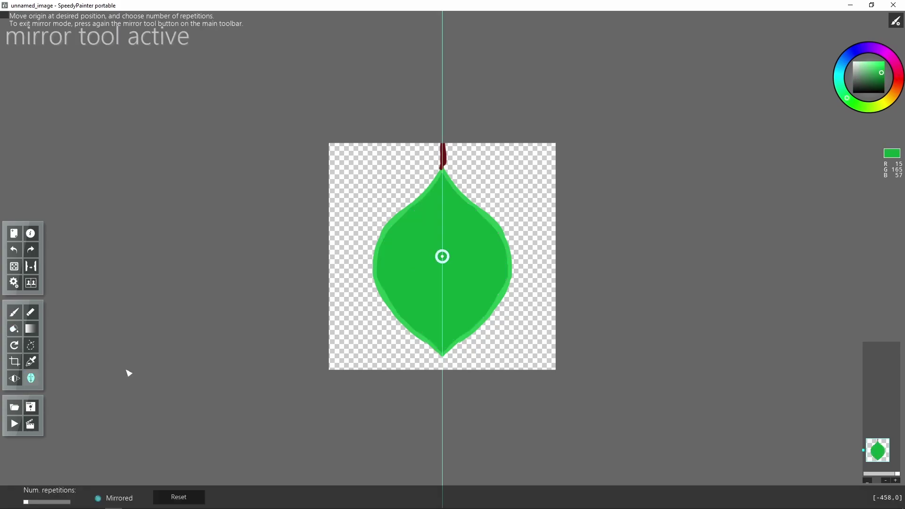
pyautogui.click(14, 313)
pyautogui.click(874, 65)
pyautogui.moveTo(476, 207)
pyautogui.mouseDown()
pyautogui.moveTo(442, 251)
pyautogui.moveTo(416, 310)
pyautogui.mouseUp()
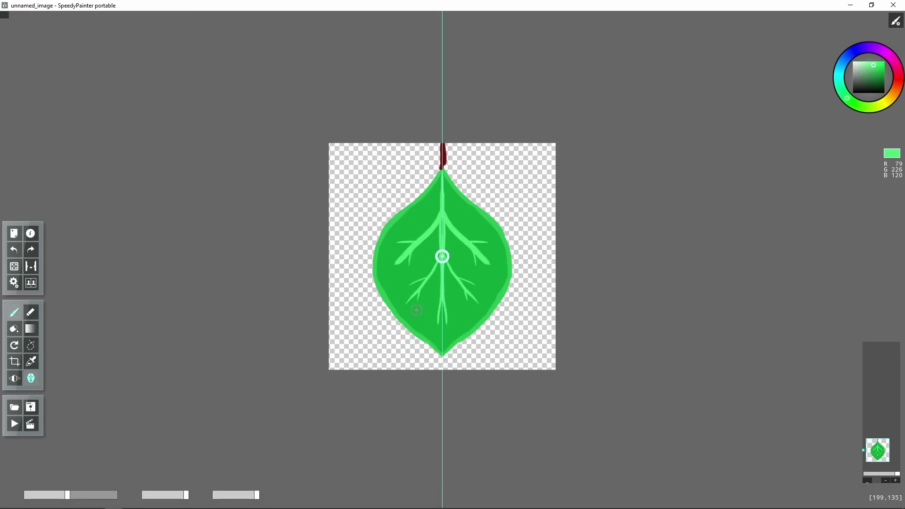
# Step: Paint pale green highlights (R 192, G 255, B 209) along the leaf's edges and upper veins
pyautogui.click(861, 62)
pyautogui.moveTo(431, 188); pyautogui.dragTo(399, 218)
pyautogui.moveTo(438, 220); pyautogui.dragTo(380, 295)
pyautogui.moveTo(398, 313); pyautogui.dragTo(429, 341)
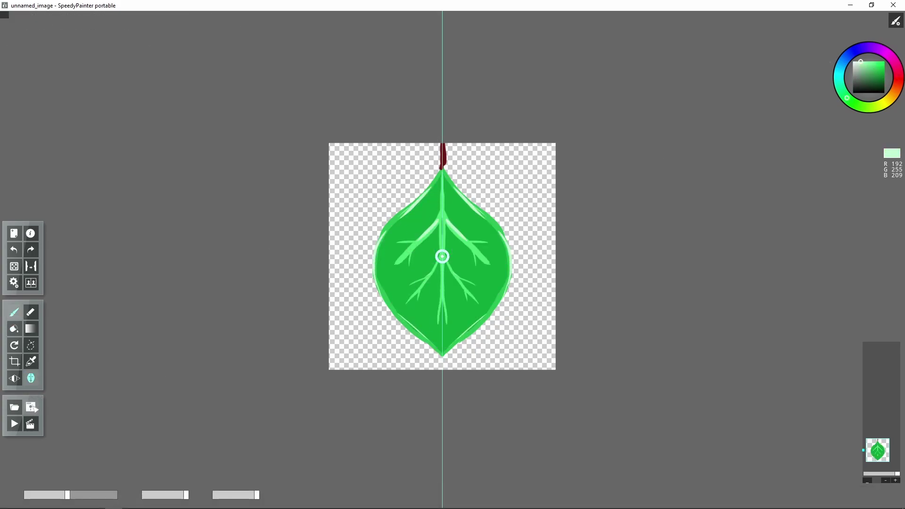
# Step: Save the image as leaf in PNG format in the temp_images folder
pyautogui.click(31, 408)
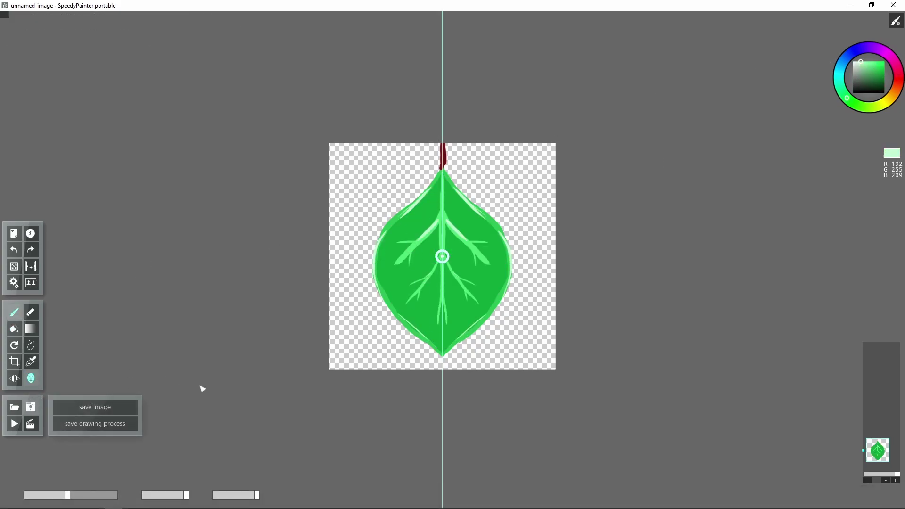
pyautogui.click(120, 409)
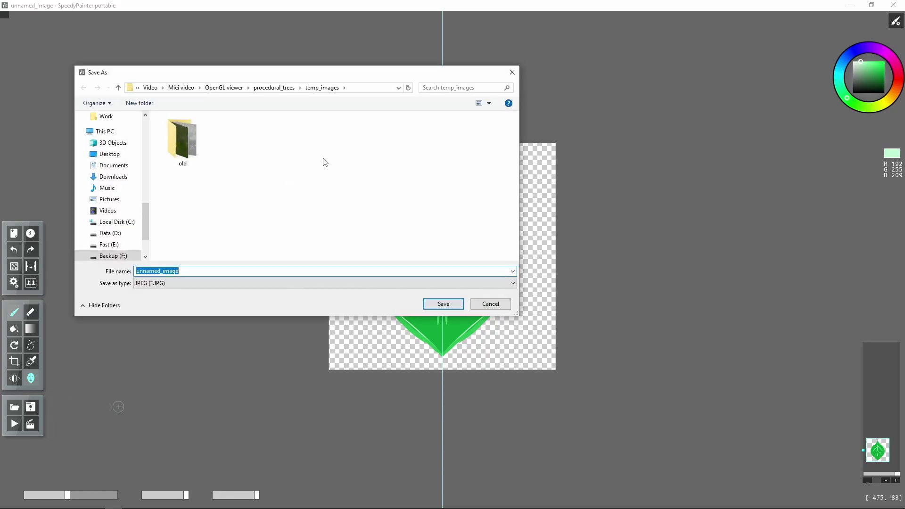
pyautogui.click(371, 89)
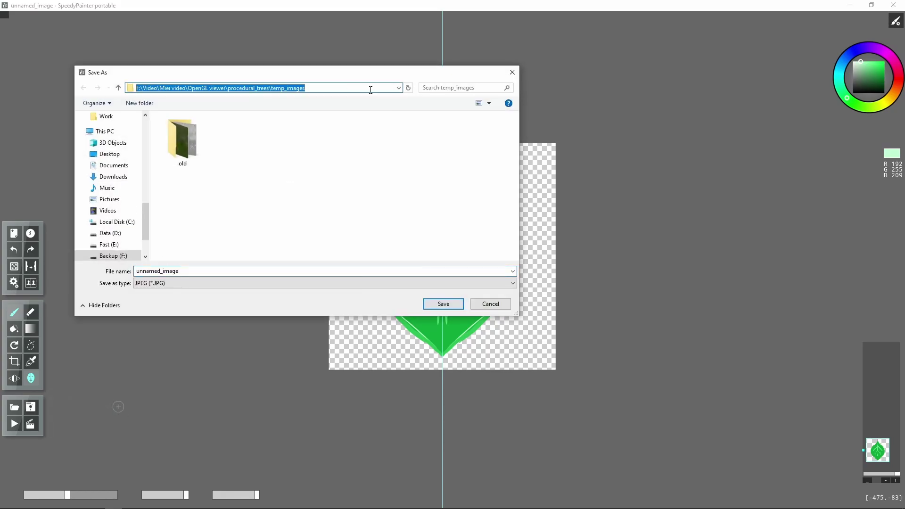
pyautogui.click(267, 272)
pyautogui.write('leaf')
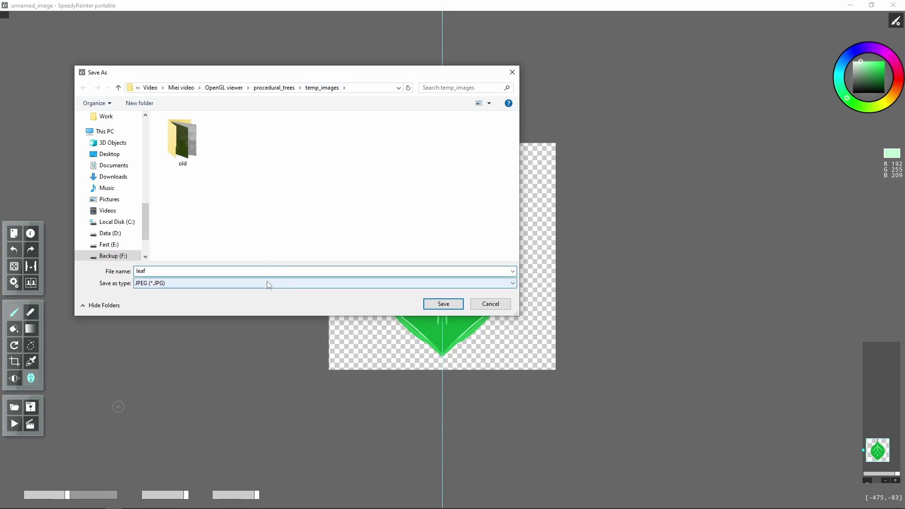
pyautogui.click(267, 285)
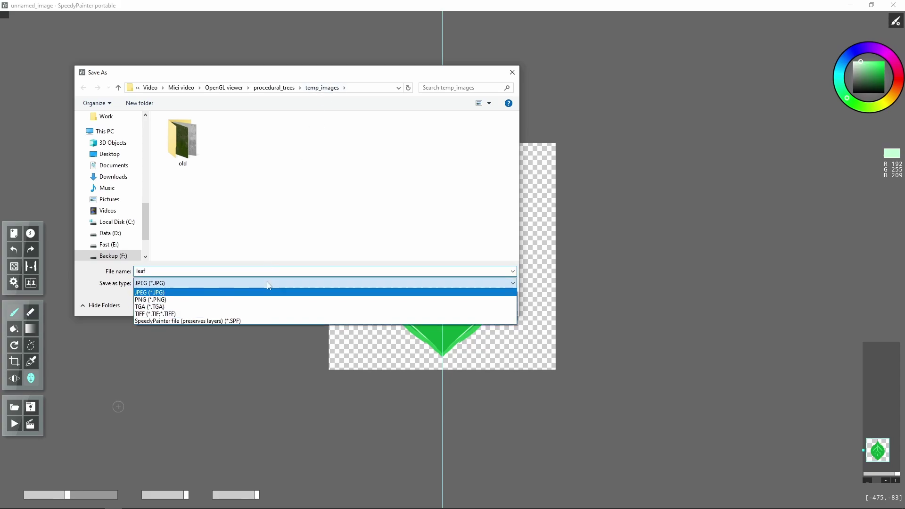
pyautogui.click(206, 300)
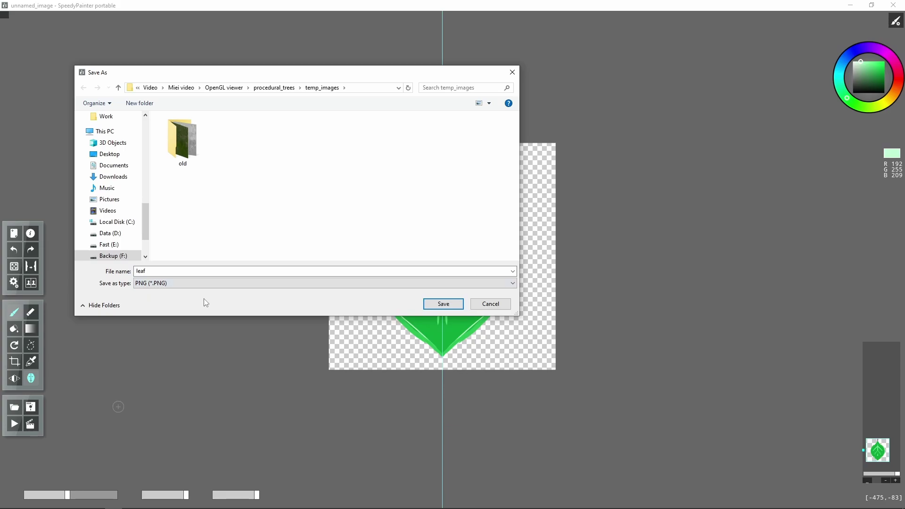
pyautogui.click(444, 305)
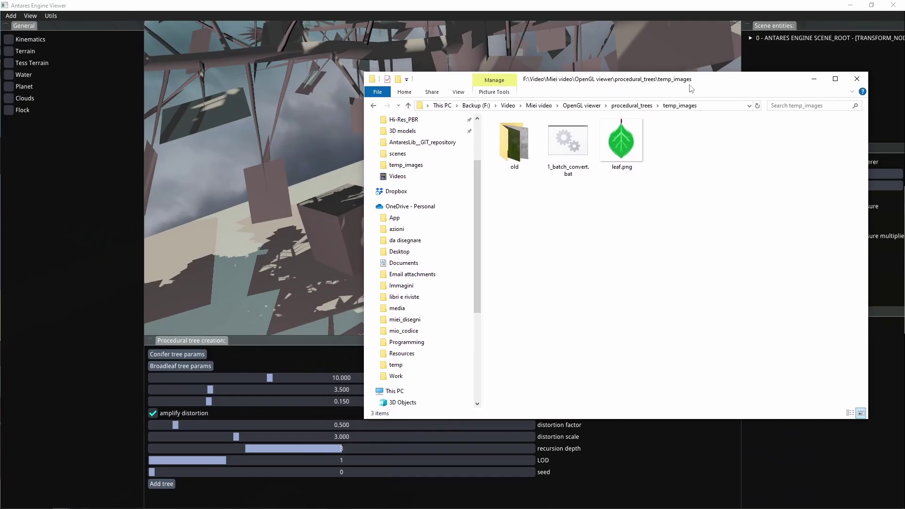
# Step: Apply leaf.png from the temp_images folder to the tree's leaf cards in Antares Engine Viewer and view the whole tree
pyautogui.moveTo(617, 87); pyautogui.dragTo(649, 89)
pyautogui.moveTo(654, 147); pyautogui.dragTo(281, 222)
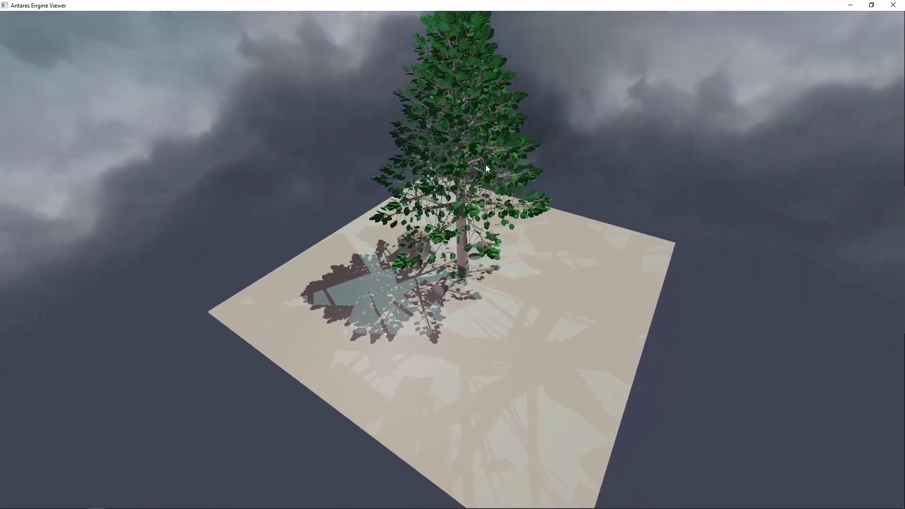
pyautogui.scroll(-5, 471, 175)
pyautogui.moveTo(485, 165); pyautogui.dragTo(451, 251, button='middle')
pyautogui.scroll(10, 472, 175)
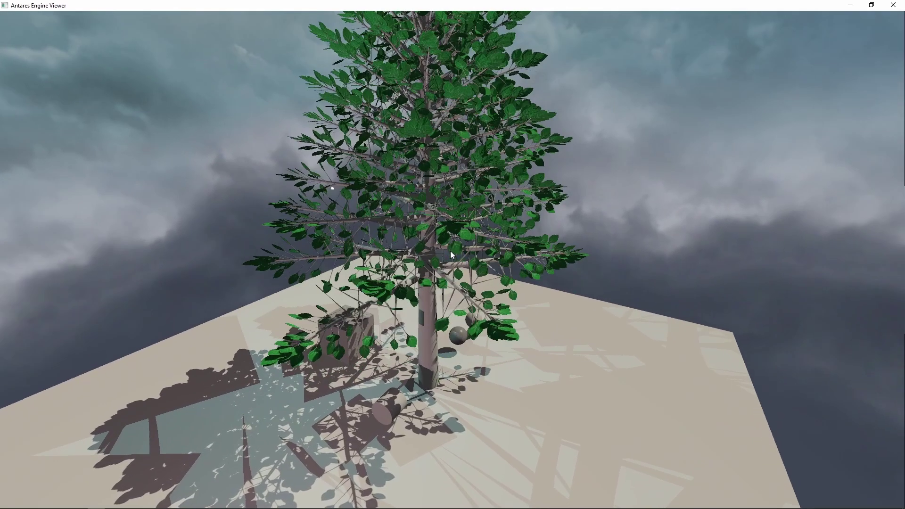
# Step: Show the interface again, select and delete the whole textured tree, and load the broadleaf tree parameters
pyautogui.press('Tab')
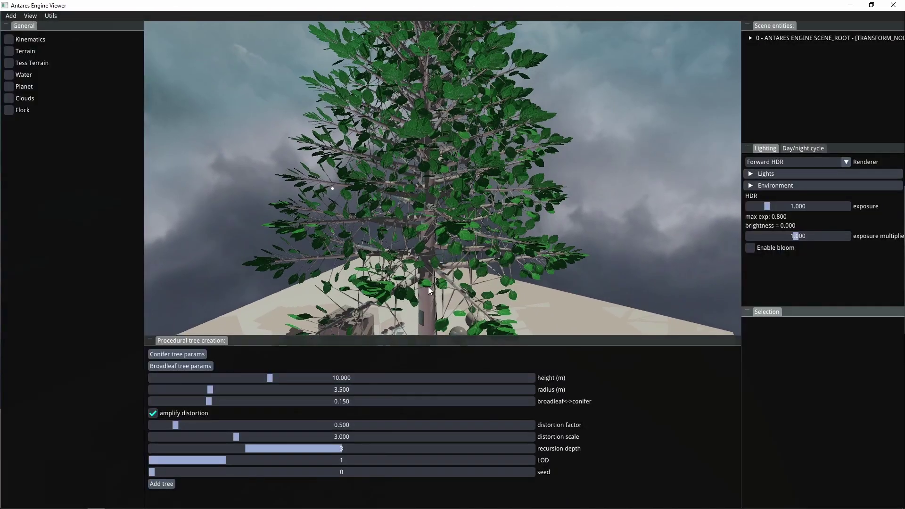
pyautogui.click(429, 314)
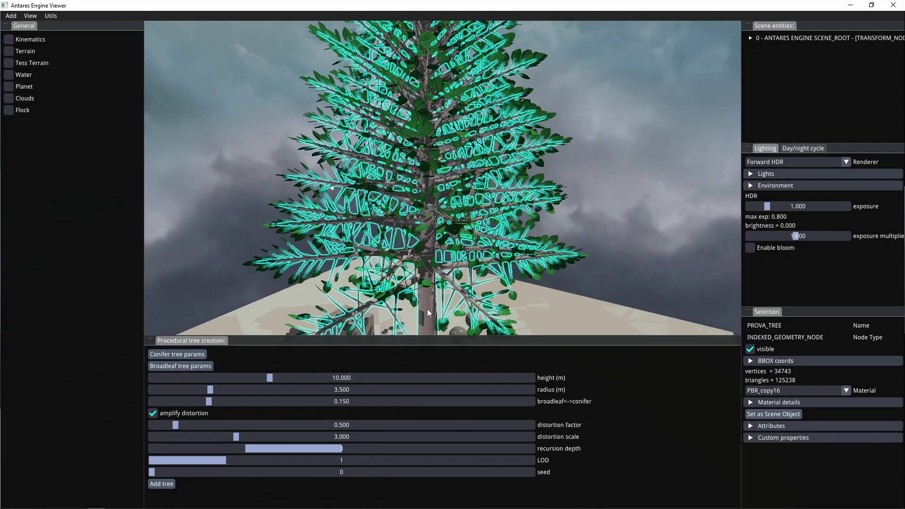
pyautogui.press('Up')
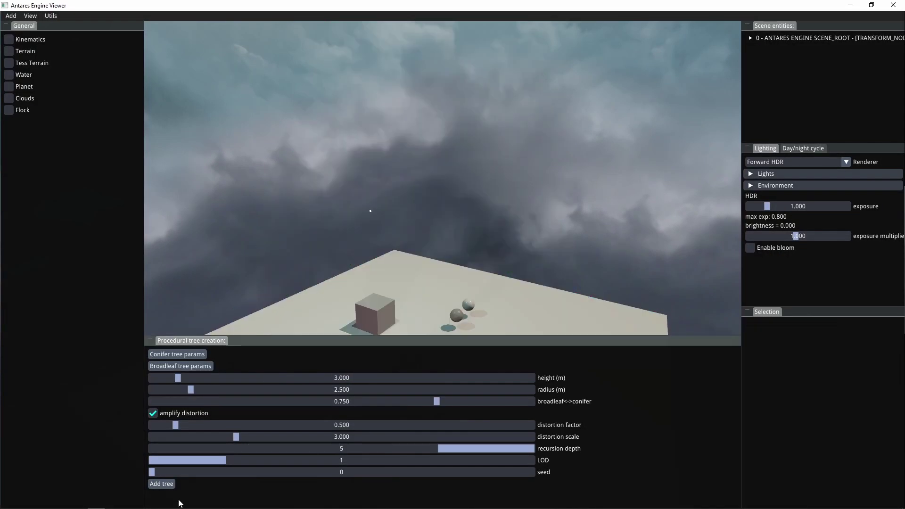
# Step: Generate a broadleaf tree in the scene from the loaded parameters
pyautogui.click(165, 485)
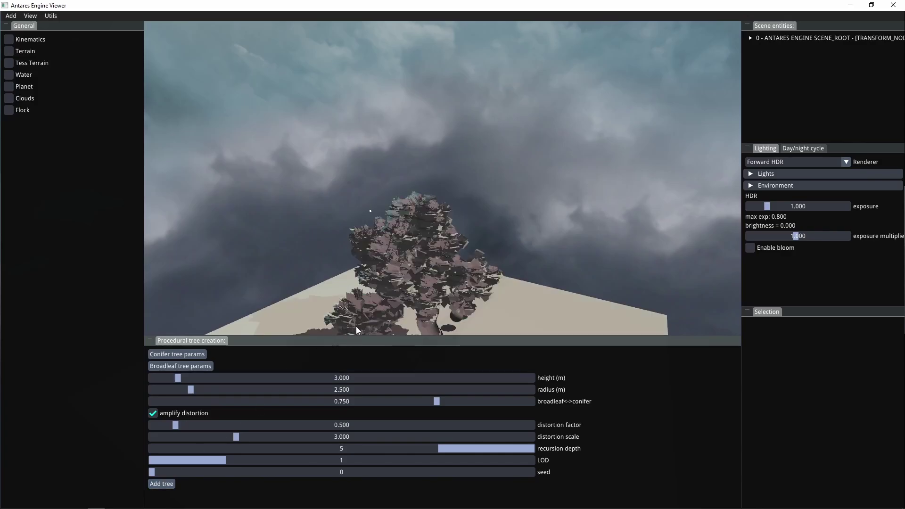
pyautogui.moveTo(304, 207); pyautogui.dragTo(402, 154, button='middle')
pyautogui.scroll(6, 477, 171)
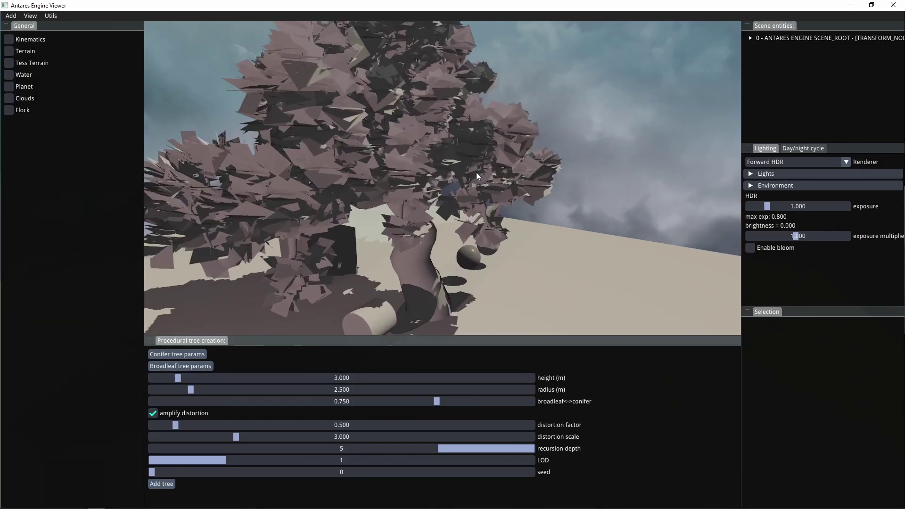
# Step: Apply leaf.png from the temp_images folder to the broadleaf tree's leaf cards
pyautogui.scroll(2, 476, 172)
pyautogui.moveTo(482, 188); pyautogui.dragTo(458, 182, button='middle')
pyautogui.scroll(3, 482, 216)
pyautogui.moveTo(482, 217); pyautogui.dragTo(462, 216, button='middle')
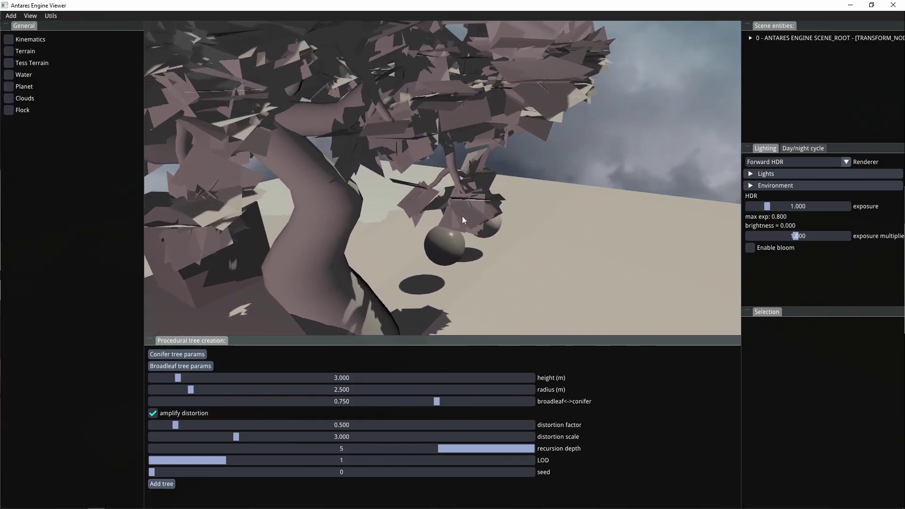
pyautogui.hotkey('alt', 'Tab')
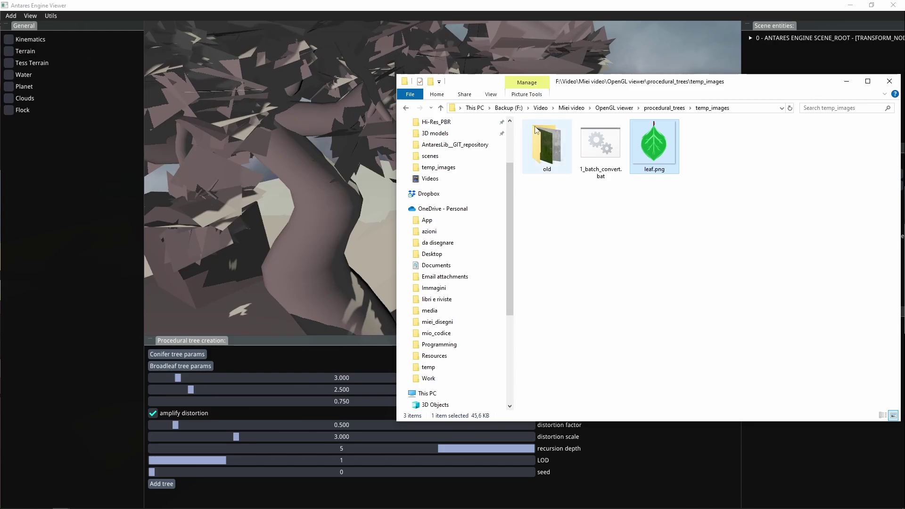
pyautogui.moveTo(583, 87); pyautogui.dragTo(713, 112)
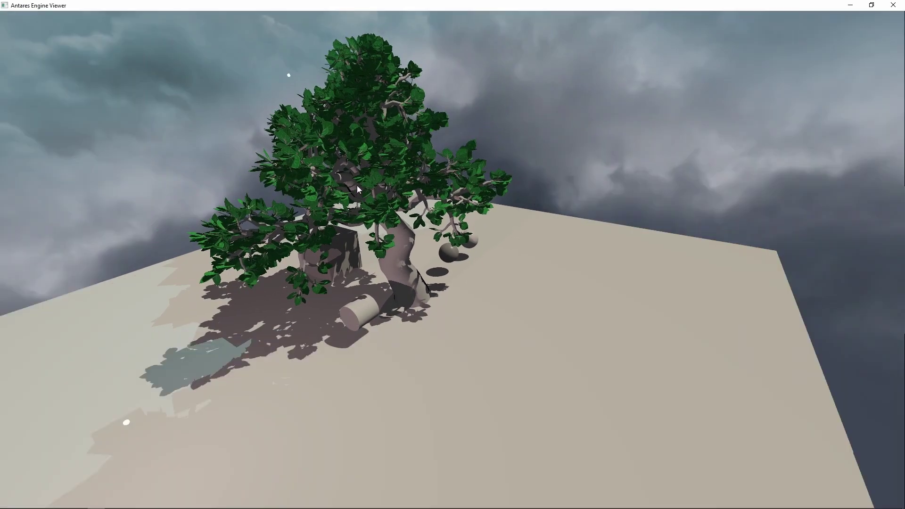
# Step: Examine the leaf-textured broadleaf tree up close and from a distance, checking its foliage, branches and trunk
pyautogui.press('w')
pyautogui.moveTo(358, 217); pyautogui.dragTo(480, 242)
pyautogui.press('a')
pyautogui.press('s')
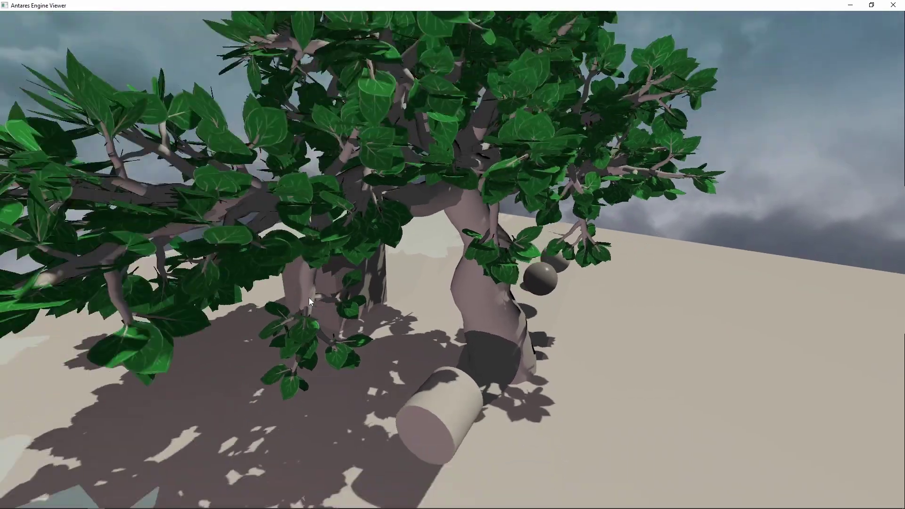
pyautogui.press('s')
pyautogui.press('d')
pyautogui.moveTo(322, 353); pyautogui.dragTo(334, 347)
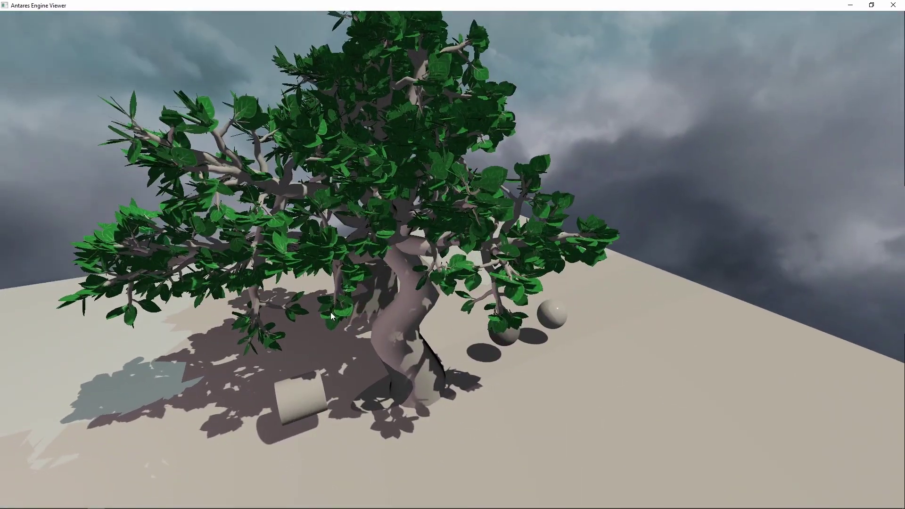
pyautogui.press('w')
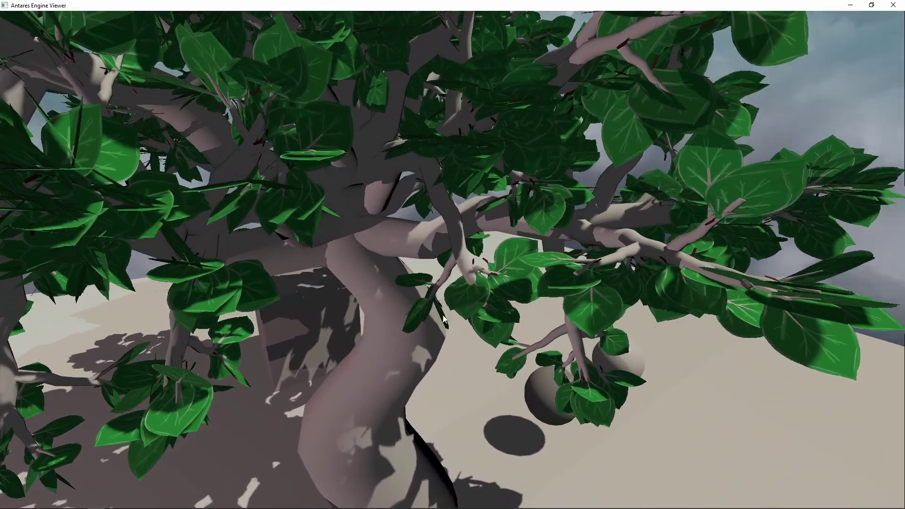
pyautogui.press('s')
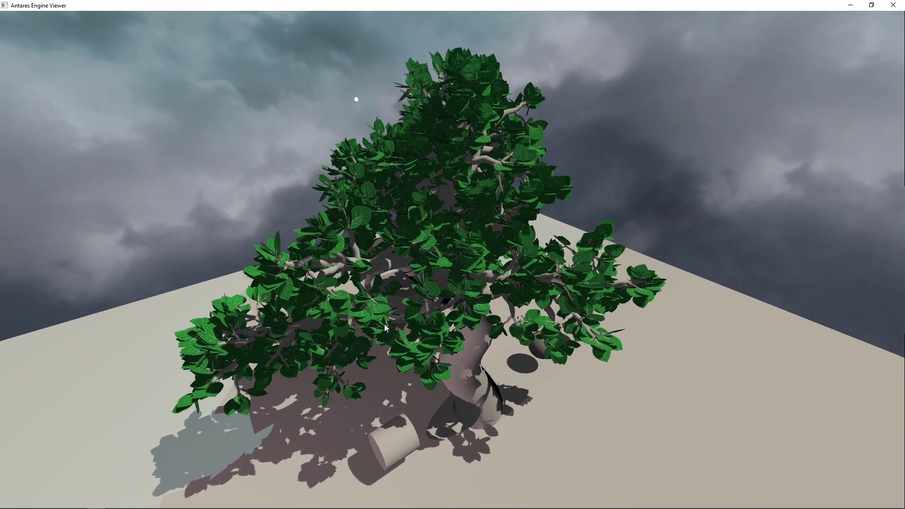
pyautogui.press('w')
pyautogui.press('s')
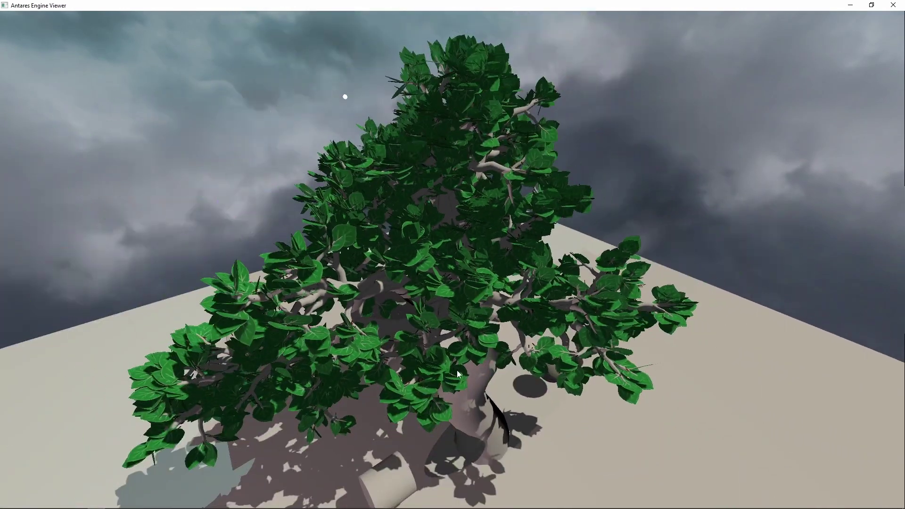
pyautogui.moveTo(457, 374); pyautogui.dragTo(400, 346)
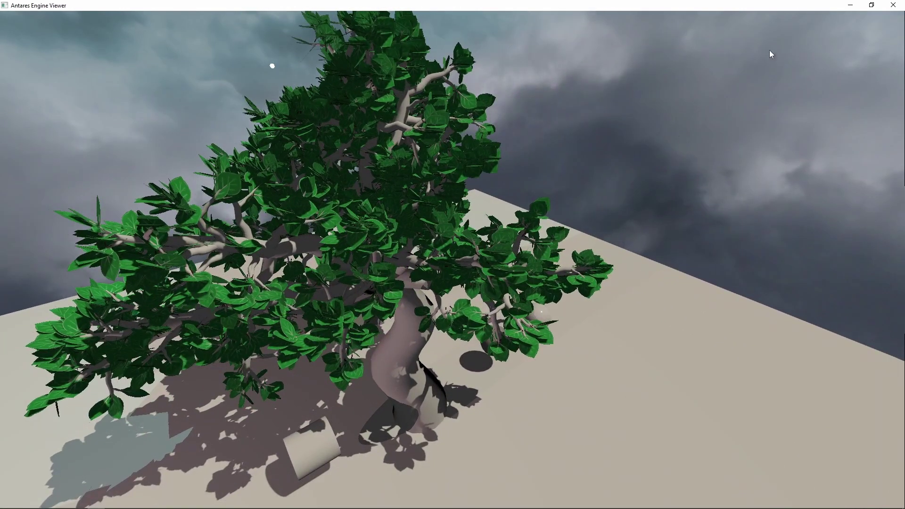
pyautogui.moveTo(421, 329); pyautogui.dragTo(397, 257)
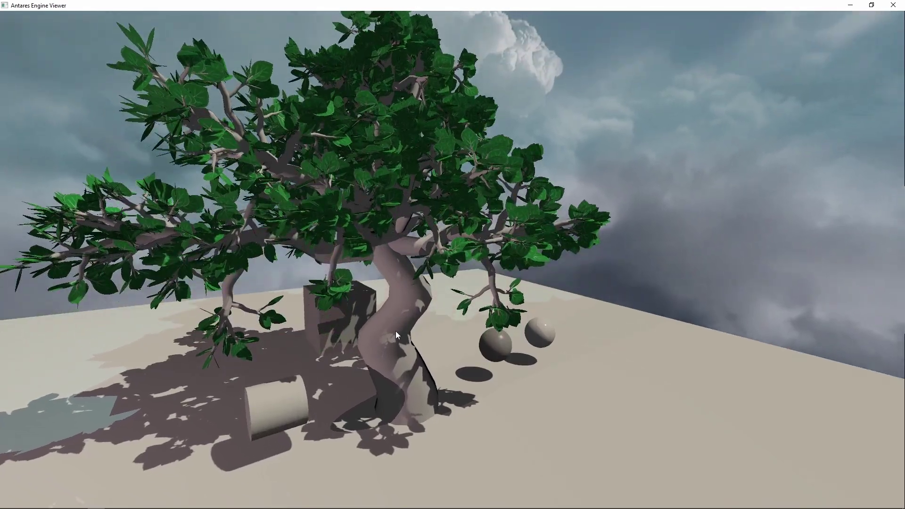
pyautogui.scroll(5, 397, 332)
pyautogui.press('s')
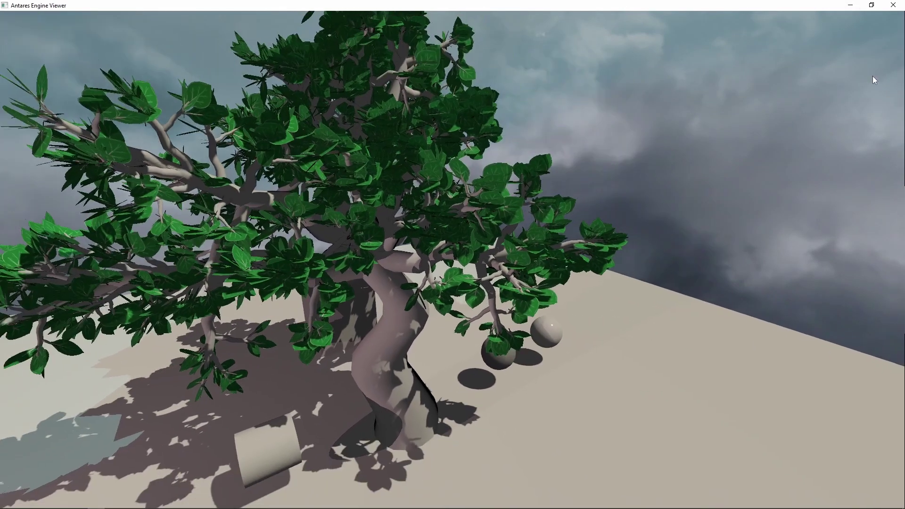
# Step: Switch to SpeedyPainter and paint a brown branch with side twigs on the blank transparent canvas
pyautogui.click(851, 5)
pyautogui.moveTo(122, 508)
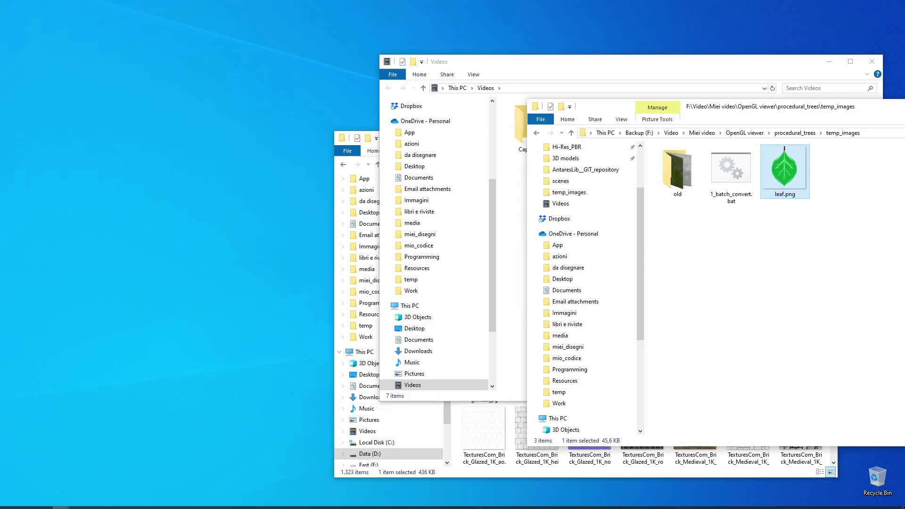
pyautogui.click(113, 502)
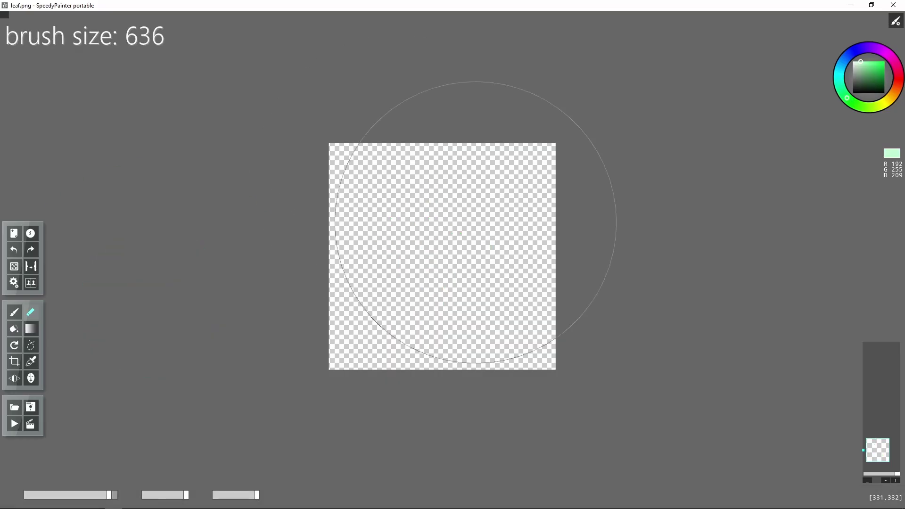
pyautogui.click(14, 312)
pyautogui.click(898, 84)
pyautogui.click(876, 75)
pyautogui.moveTo(441, 143); pyautogui.dragTo(395, 322)
pyautogui.moveTo(439, 214); pyautogui.dragTo(484, 314)
pyautogui.moveTo(446, 261); pyautogui.dragTo(504, 277)
pyautogui.moveTo(440, 176); pyautogui.dragTo(375, 236)
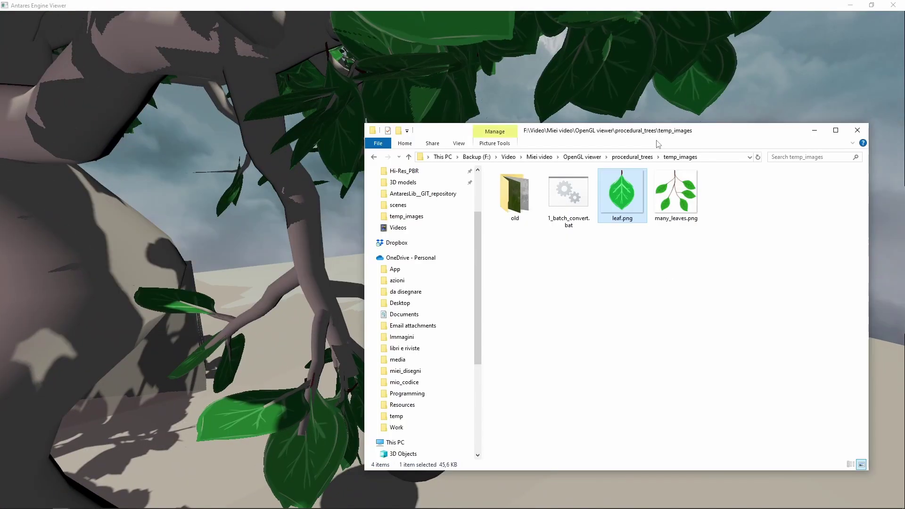
# Step: Apply many_leaves.png from the temp_images folder to the tree's leaf cards in Antares Engine Viewer and view the whole tree
pyautogui.moveTo(817, 209); pyautogui.dragTo(434, 317)
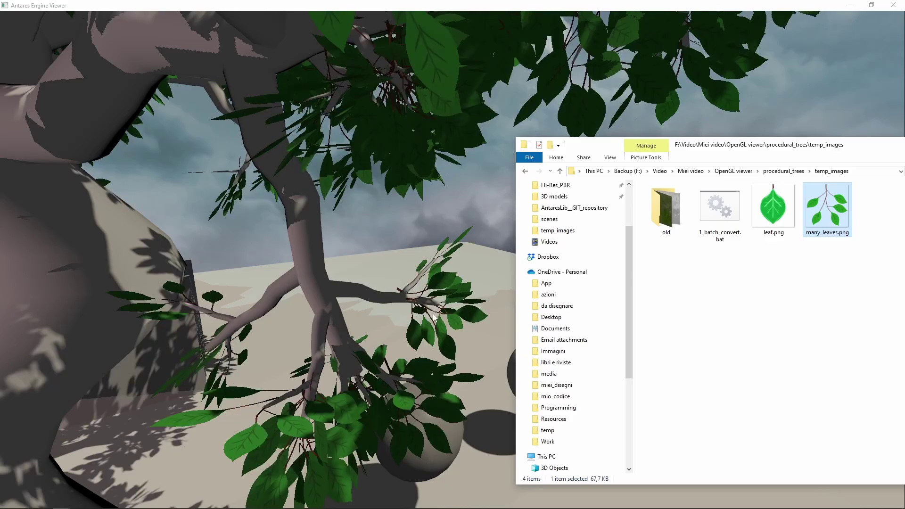
pyautogui.scroll(-8, 315, 287)
pyautogui.moveTo(326, 270); pyautogui.dragTo(318, 312)
pyautogui.moveTo(317, 312); pyautogui.dragTo(417, 283, button='middle')
pyautogui.moveTo(417, 283); pyautogui.dragTo(463, 301, button='right')
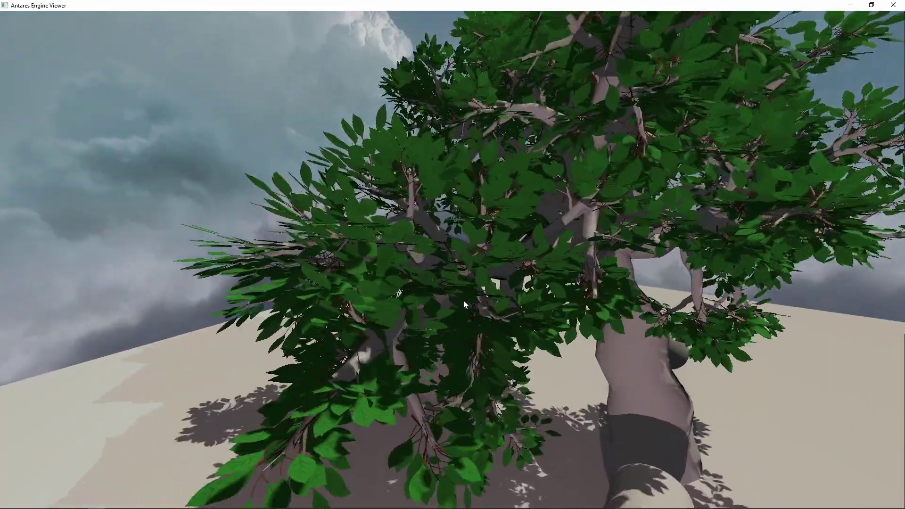
pyautogui.moveTo(463, 301); pyautogui.dragTo(378, 287)
# Step: Switch to the Textures_com JPG folder in File Explorer and search it for bark
pyautogui.hotkey('alt', 'Tab')
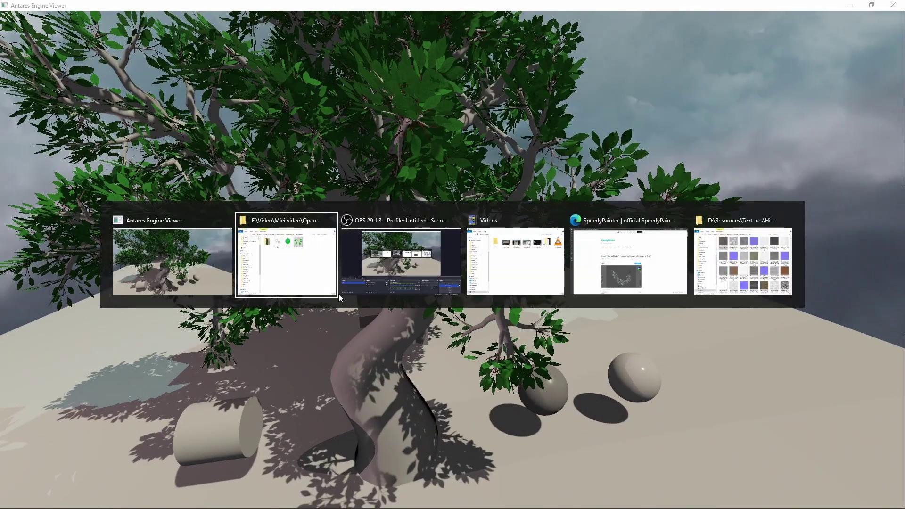
pyautogui.click(730, 264)
pyautogui.click(795, 163)
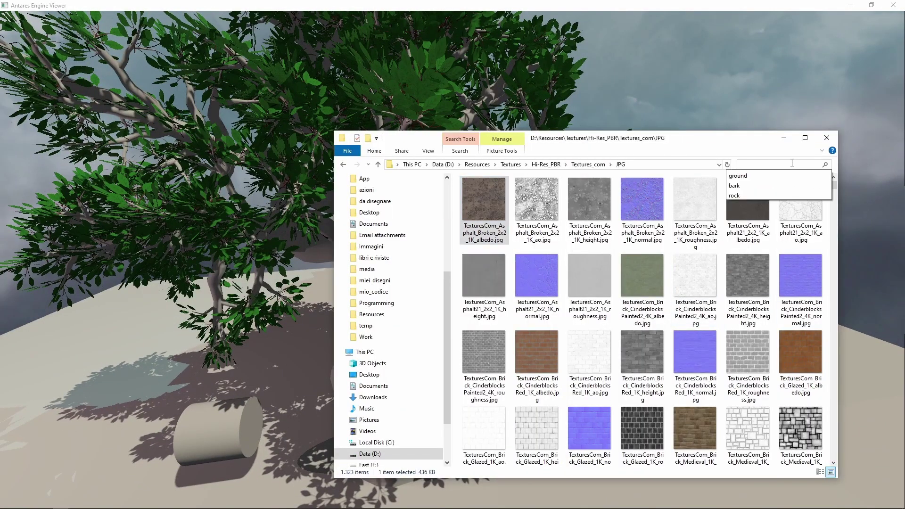
pyautogui.write('bark')
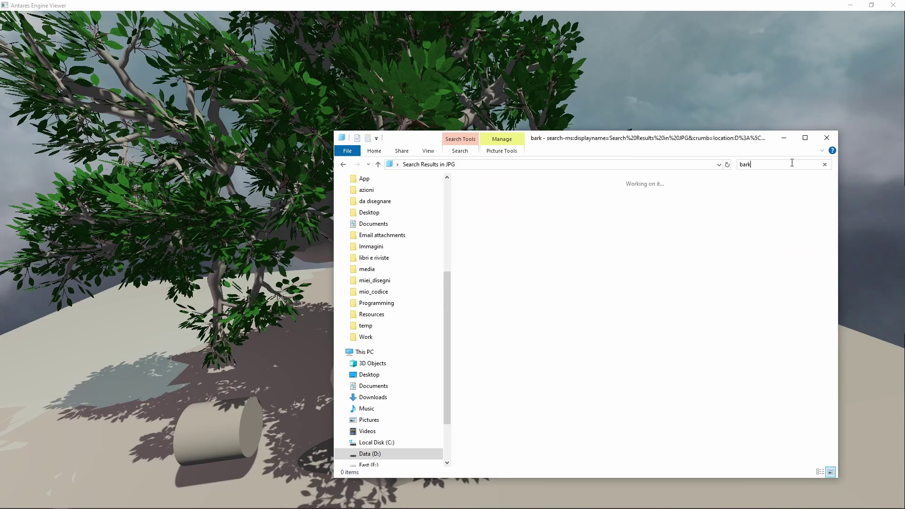
# Step: Apply TexturesCom_Wood_BarkBeech1_1K_albedo.jpg to the tree's trunk in Antares Engine Viewer
pyautogui.moveTo(580, 146); pyautogui.dragTo(672, 145)
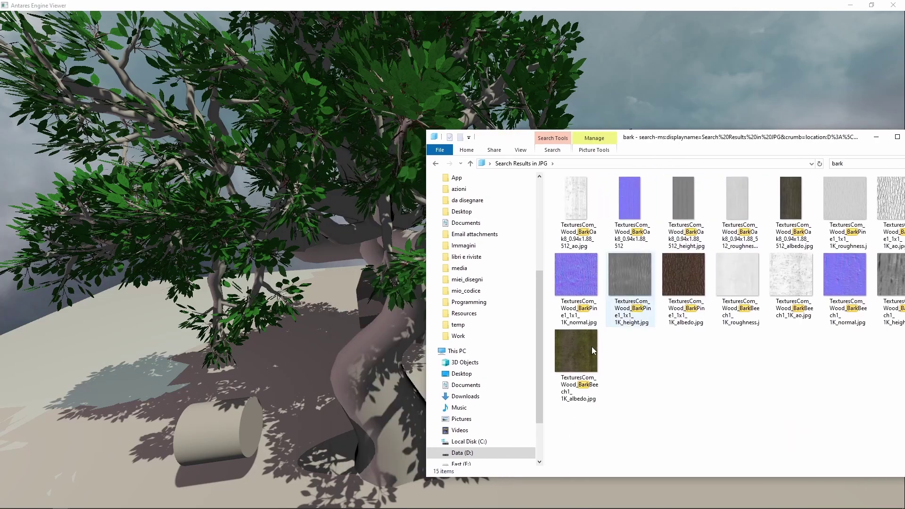
pyautogui.moveTo(579, 347); pyautogui.dragTo(349, 346)
pyautogui.scroll(5, 349, 346)
pyautogui.moveTo(514, 342); pyautogui.dragTo(434, 304)
# Step: Select the trunk, change its bark texture scale, and view the whole tree without the interface
pyautogui.scroll(-4, 435, 306)
pyautogui.click(436, 327)
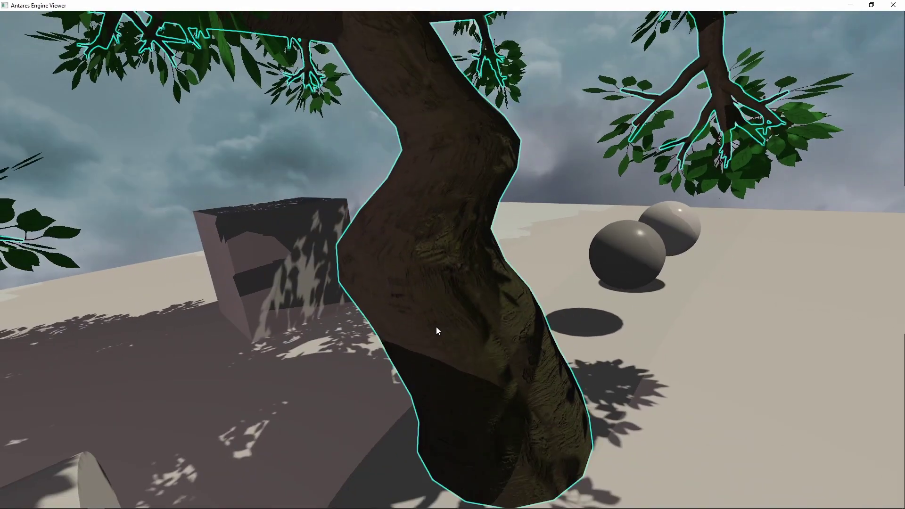
pyautogui.press('space')
pyautogui.click(756, 403)
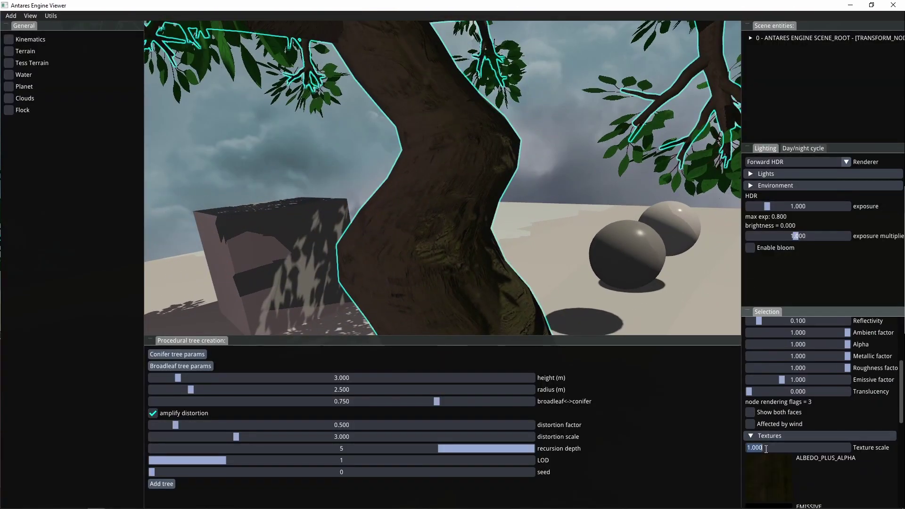
pyautogui.press('Return')
pyautogui.press('Escape')
pyautogui.scroll(-5, 426, 233)
pyautogui.press('Tab')
pyautogui.moveTo(426, 233); pyautogui.dragTo(508, 298, button='middle')
# Step: Search the texture folder for ground and apply TexturesCom_Ground_MudCracked1_2x2_1K_albedo.jpg to the ground plane
pyautogui.hotkey('alt', 'Tab')
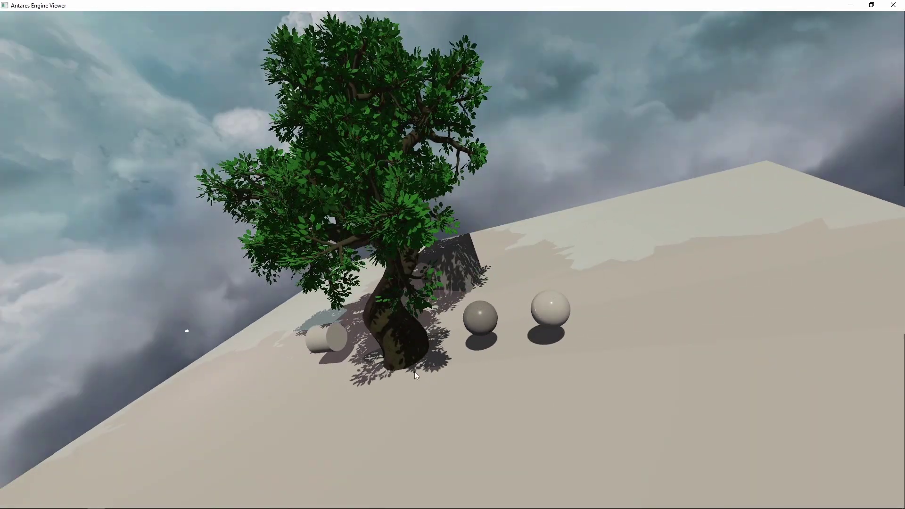
pyautogui.write('gro')
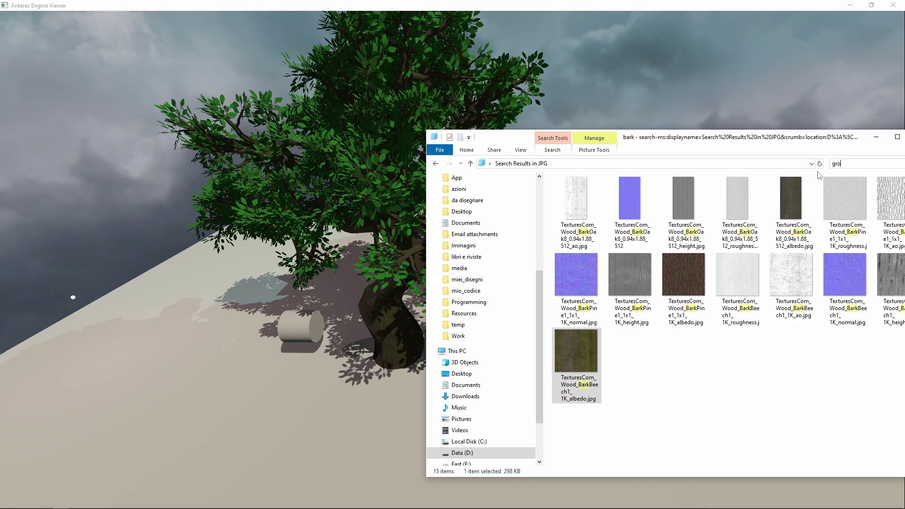
pyautogui.write('und')
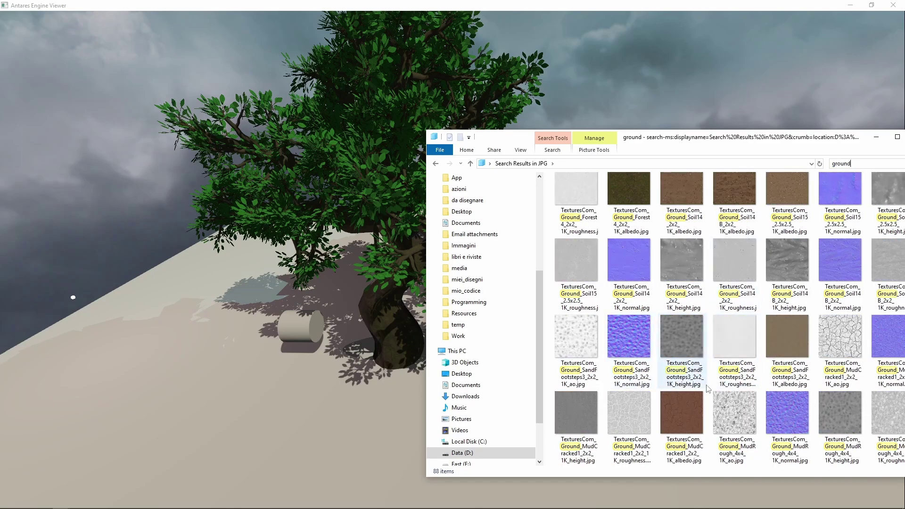
pyautogui.moveTo(325, 442); pyautogui.dragTo(379, 423)
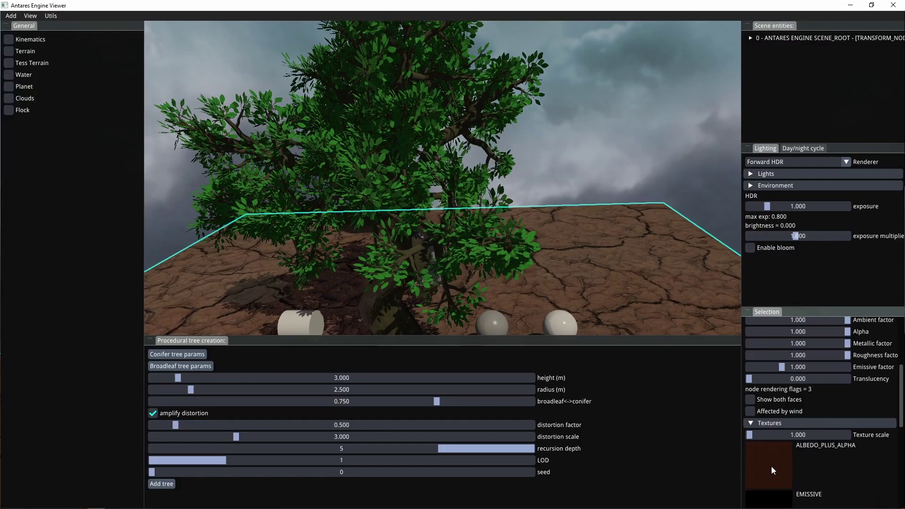
# Step: Set the ground plane's texture scale to 3 and view the scene from the other side
pyautogui.write('3')
pyautogui.press('Return')
pyautogui.press('Escape')
pyautogui.moveTo(339, 264); pyautogui.dragTo(438, 400, button='middle')
pyautogui.moveTo(453, 302); pyautogui.dragTo(504, 234, button='middle')
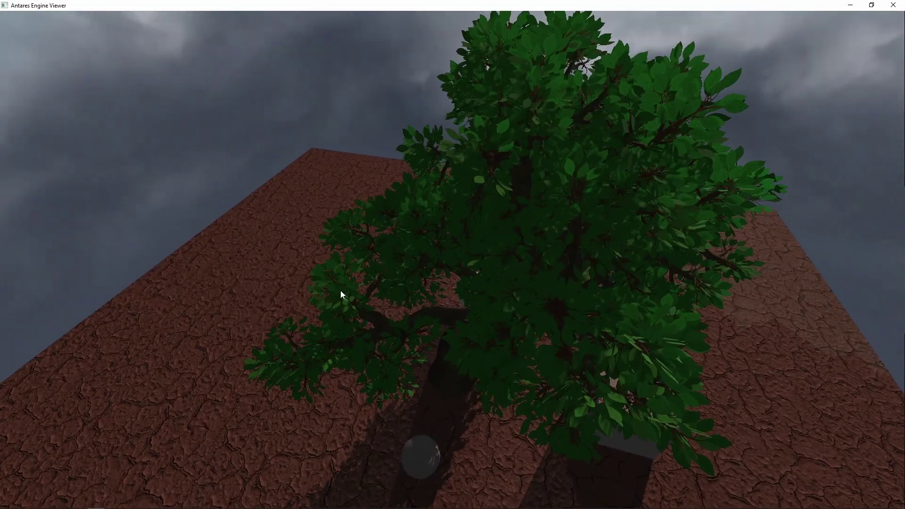
# Step: Select the tree's leaves and raise their translucency
pyautogui.click(342, 278)
pyautogui.press('Tab')
pyautogui.scroll(-3, 803, 453)
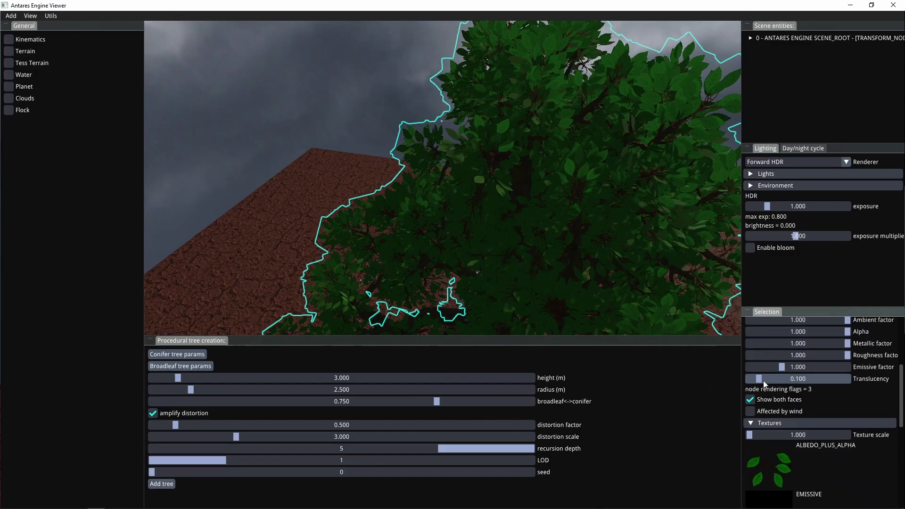
pyautogui.moveTo(767, 378); pyautogui.dragTo(782, 378)
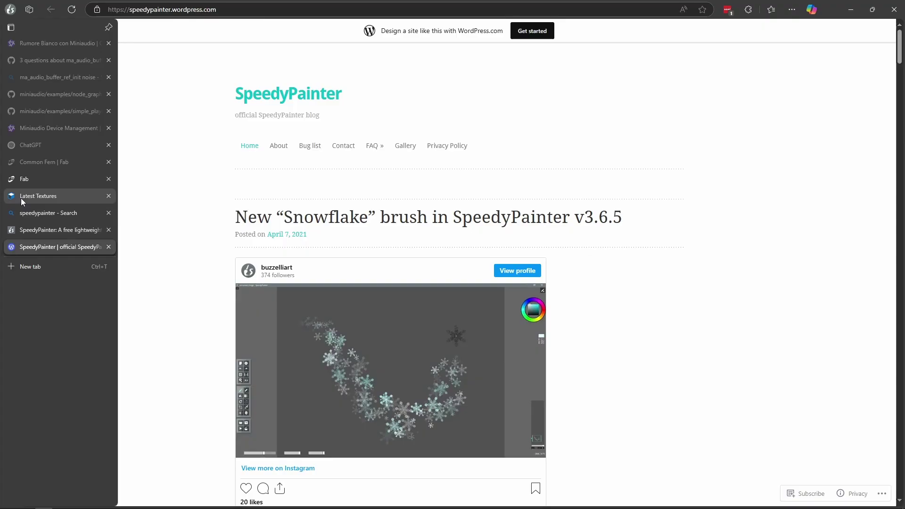
# Step: Open the Free section of textures.com in the browser and look through its textures and plant models
pyautogui.click(21, 196)
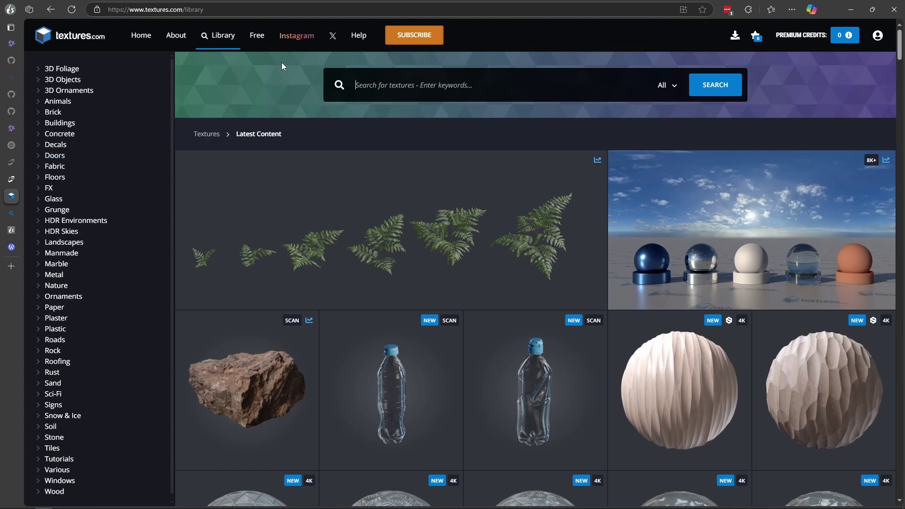
pyautogui.click(259, 38)
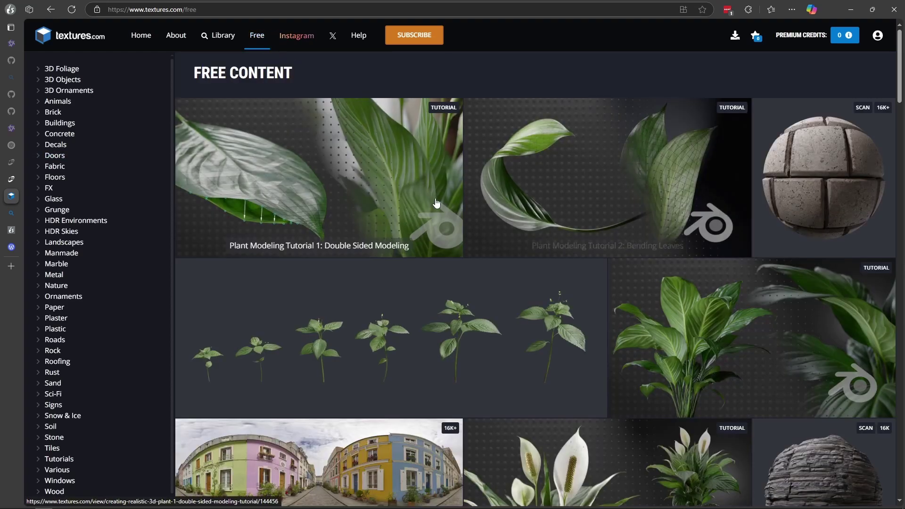
pyautogui.scroll(-2, 434, 215)
pyautogui.scroll(-10, 434, 214)
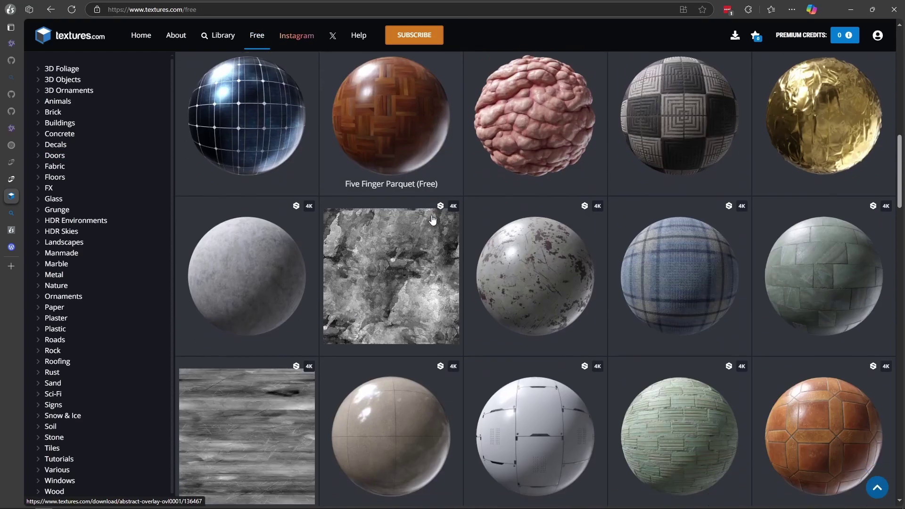
pyautogui.scroll(4, 437, 216)
pyautogui.scroll(6, 438, 216)
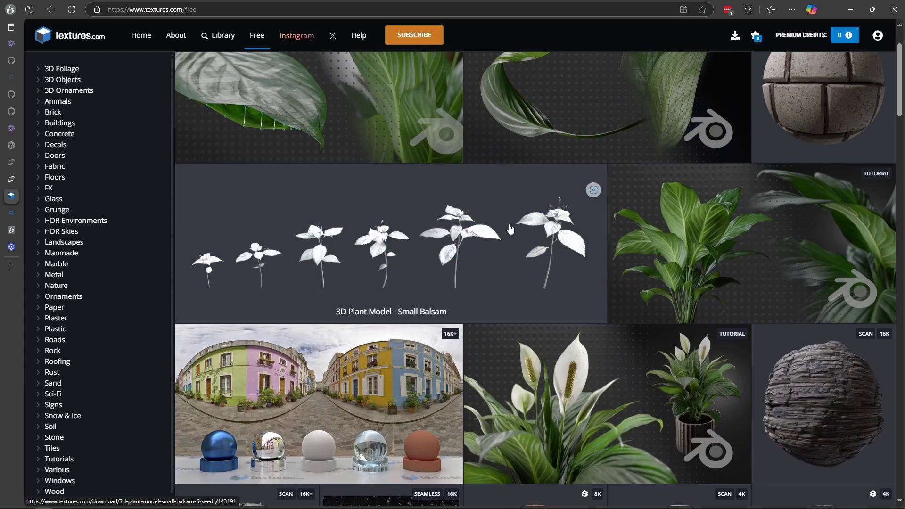
# Step: Browse the free textures and open the 3D Scanned European Beech Tree Leaves Atlas 01
pyautogui.scroll(2, 751, 184)
pyautogui.scroll(-20, 752, 184)
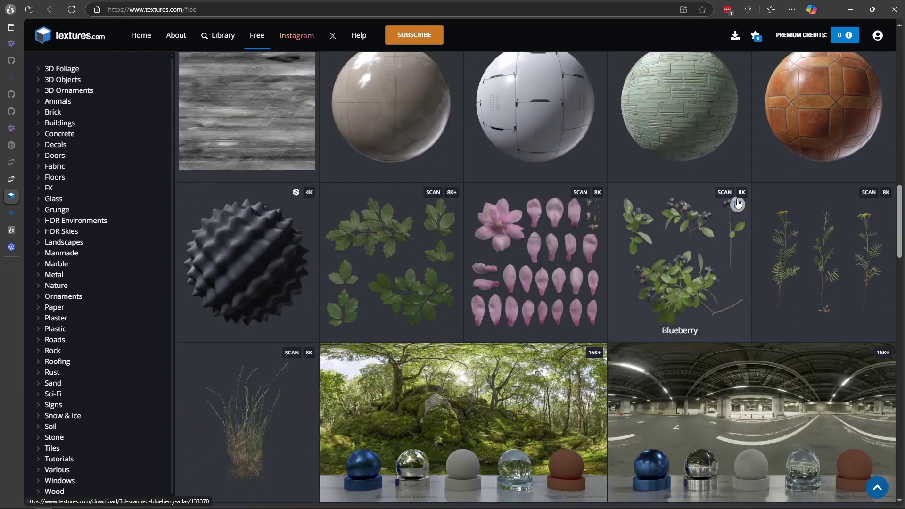
pyautogui.click(403, 269)
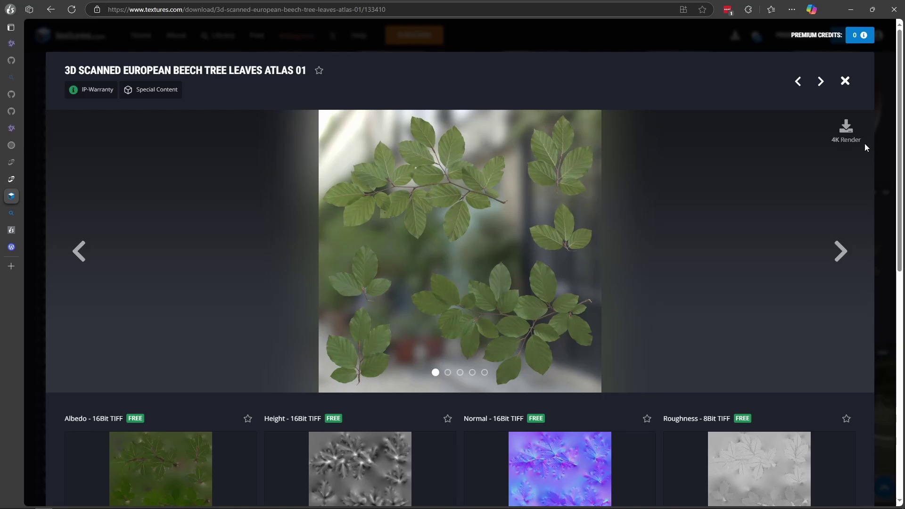
# Step: Review the beech leaf maps and save the 512x512 albedo as TCom_Leaves_EuropeanBeech01_512_albedo.tif in the temp_images folder
pyautogui.scroll(-5, 679, 191)
pyautogui.scroll(5, 679, 191)
pyautogui.scroll(-1, 688, 188)
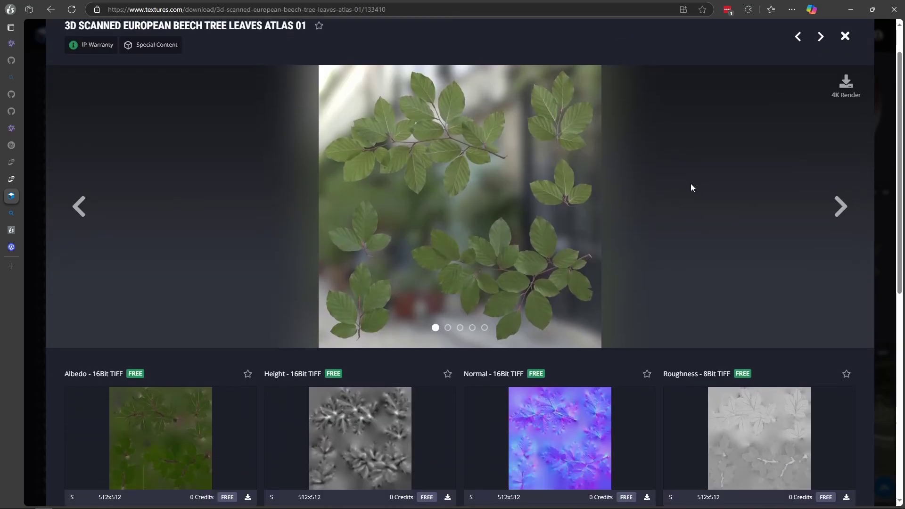
pyautogui.scroll(-5, 691, 188)
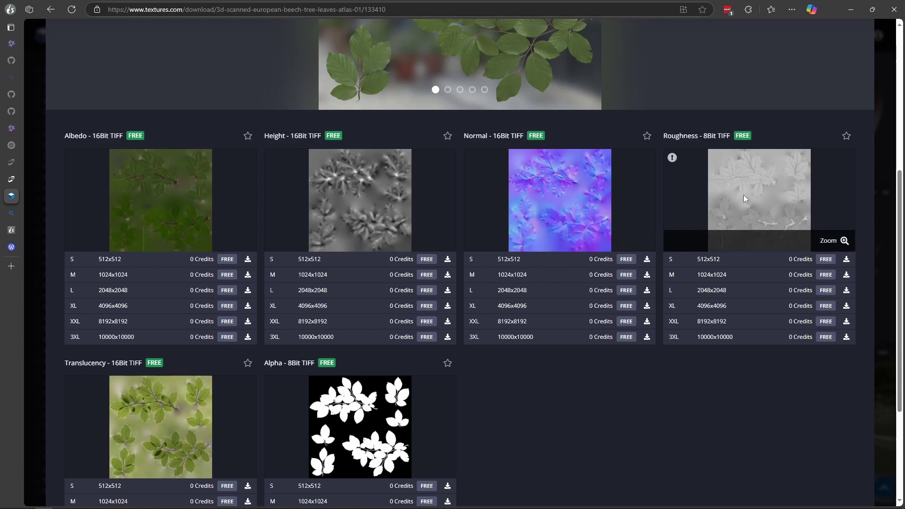
pyautogui.scroll(-2, 217, 408)
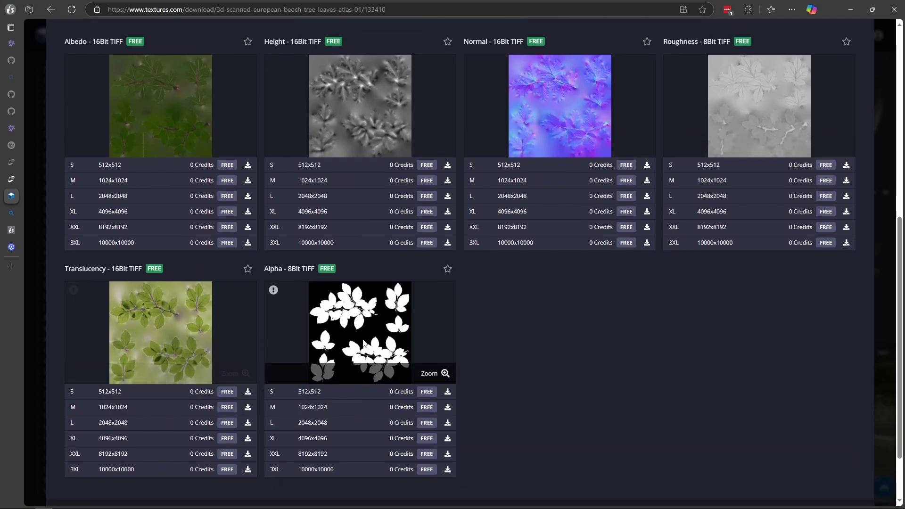
pyautogui.scroll(1, 174, 255)
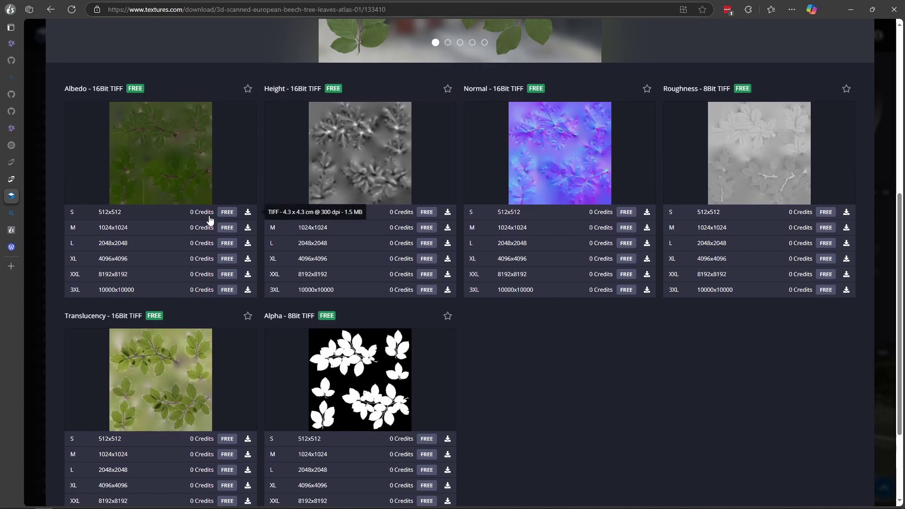
pyautogui.click(248, 215)
pyautogui.click(688, 67)
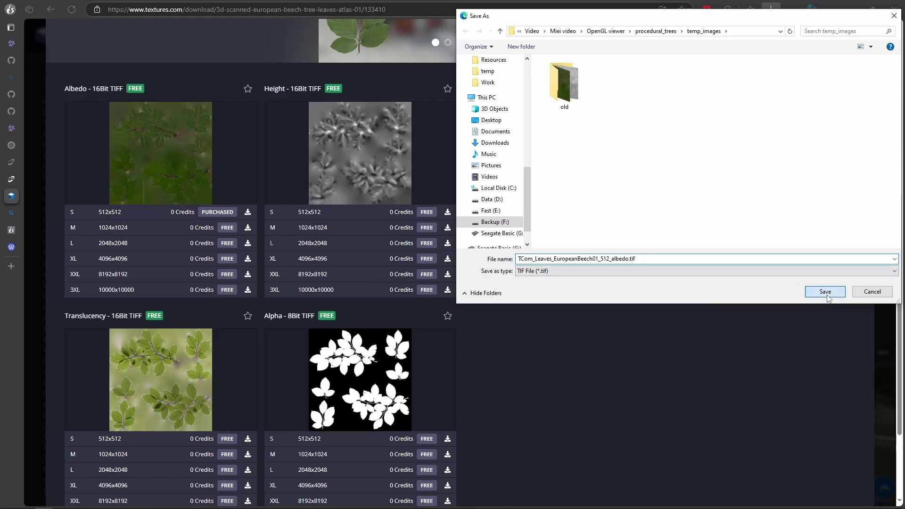
pyautogui.click(826, 291)
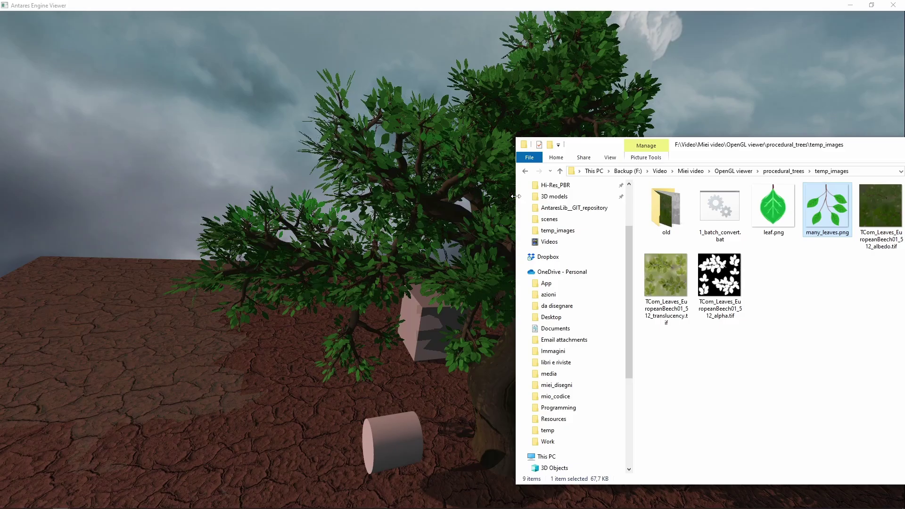
# Step: Switch to the temp_images folder in File Explorer and run 1_batch_convert.bat to convert the downloaded beech leaf textures
pyautogui.moveTo(716, 161); pyautogui.dragTo(532, 185)
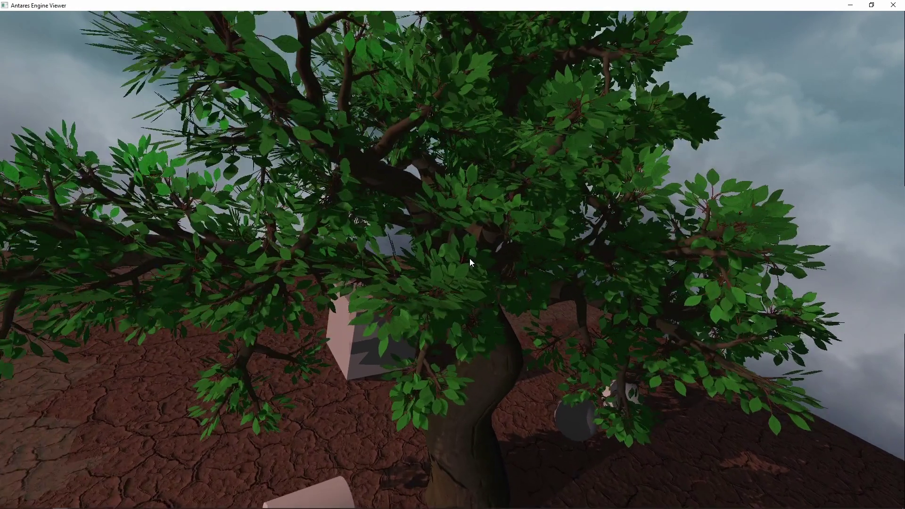
pyautogui.moveTo(469, 258); pyautogui.dragTo(386, 281)
pyautogui.hotkey('alt', 'Tab')
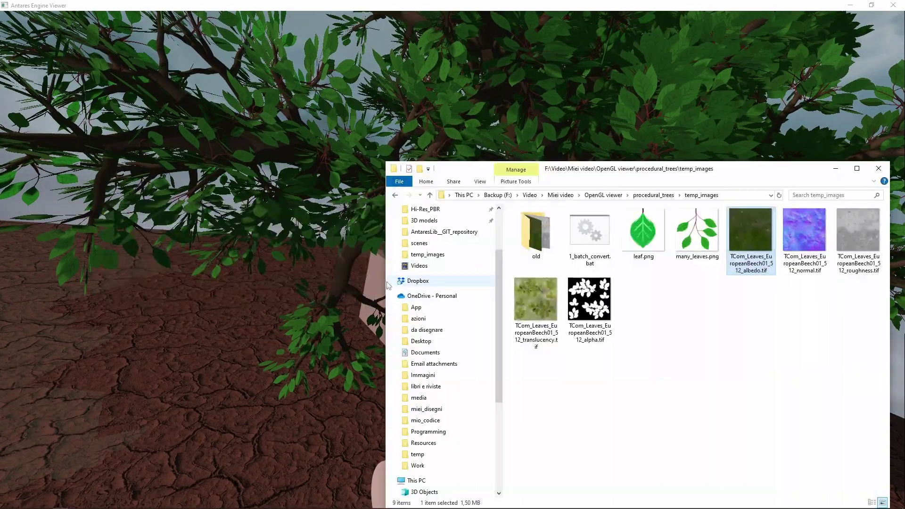
pyautogui.click(586, 235)
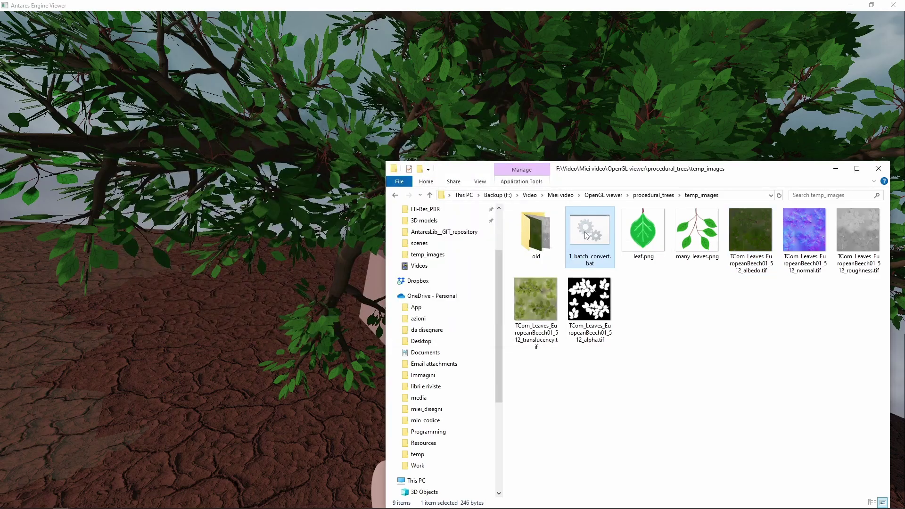
pyautogui.doubleClick(587, 235)
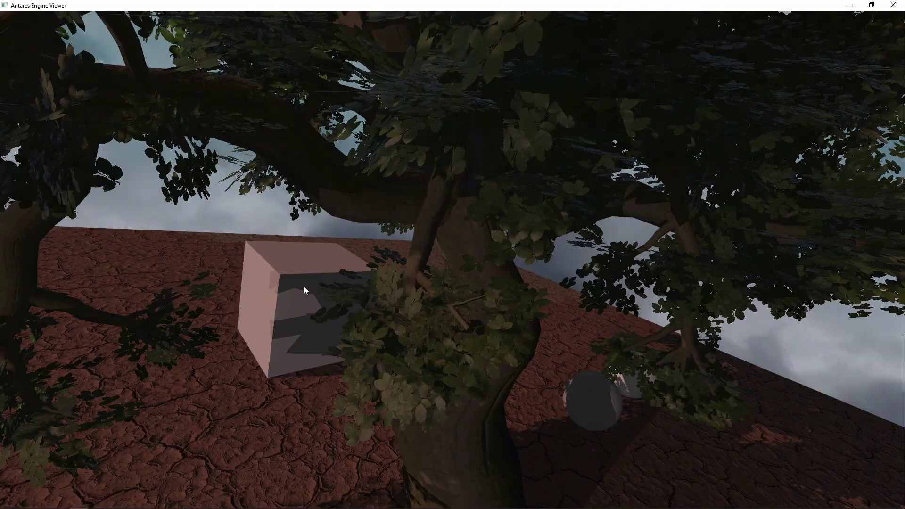
# Step: Examine the beech leaf texture on the tree in Antares Engine Viewer, up close and against the light
pyautogui.moveTo(304, 286); pyautogui.dragTo(423, 341)
pyautogui.scroll(3, 312, 320)
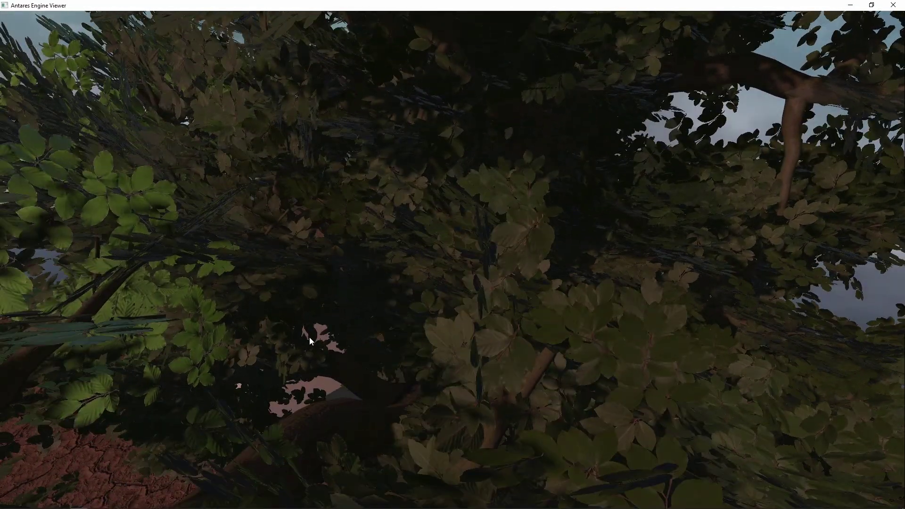
pyautogui.moveTo(309, 338); pyautogui.dragTo(363, 344)
pyautogui.scroll(-5, 318, 322)
pyautogui.moveTo(364, 285); pyautogui.dragTo(399, 331)
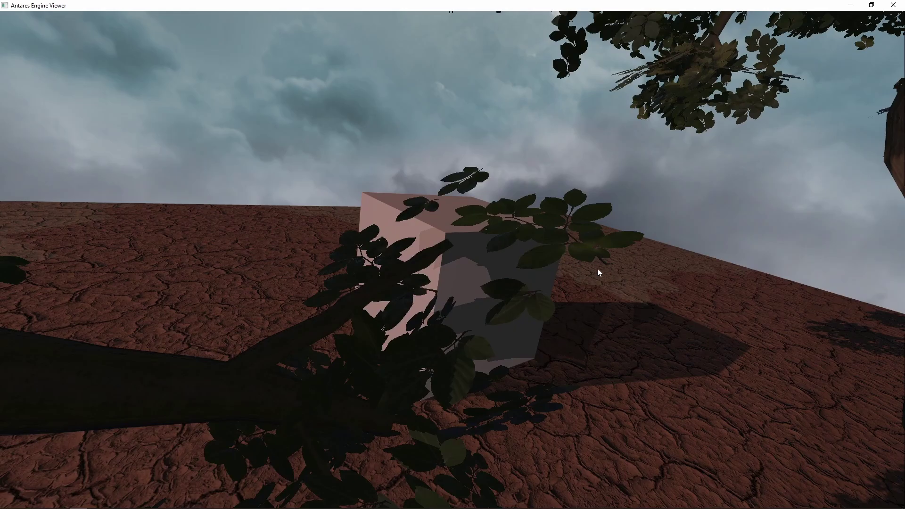
pyautogui.moveTo(563, 260); pyautogui.dragTo(367, 281)
pyautogui.moveTo(453, 324); pyautogui.dragTo(512, 302)
pyautogui.press('s')
pyautogui.moveTo(397, 383); pyautogui.dragTo(495, 296)
pyautogui.moveTo(620, 244); pyautogui.dragTo(634, 320)
# Step: Select the tree's leaves and compare their backlit look with translucency at 0.000 and 1.000
pyautogui.press('Tab')
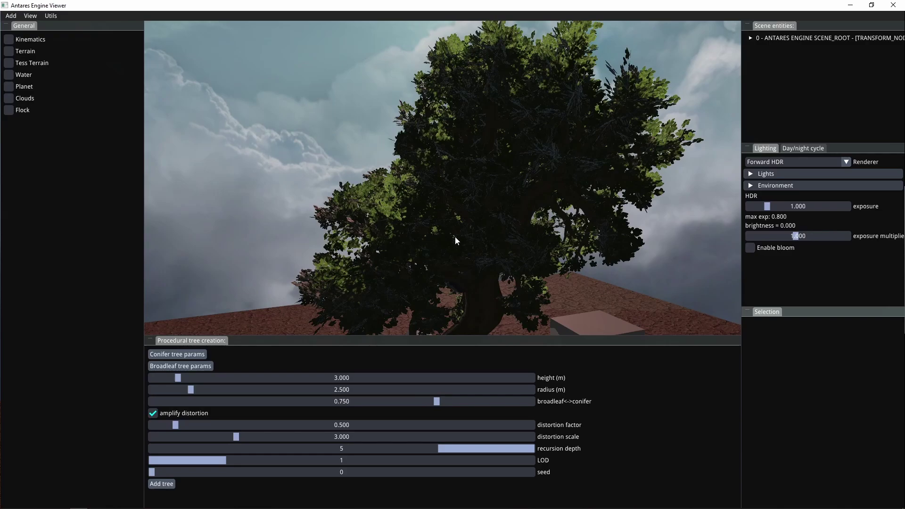
pyautogui.click(386, 198)
pyautogui.scroll(-3, 793, 471)
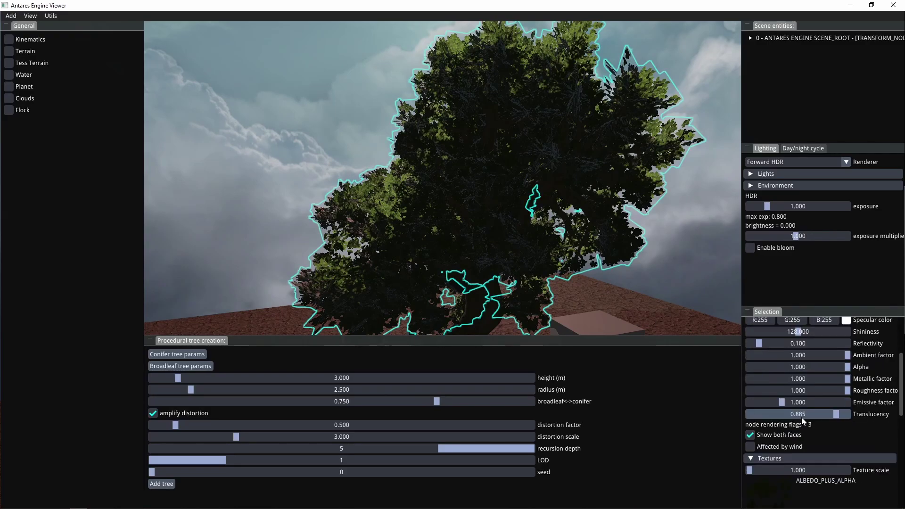
pyautogui.moveTo(833, 415); pyautogui.dragTo(738, 417)
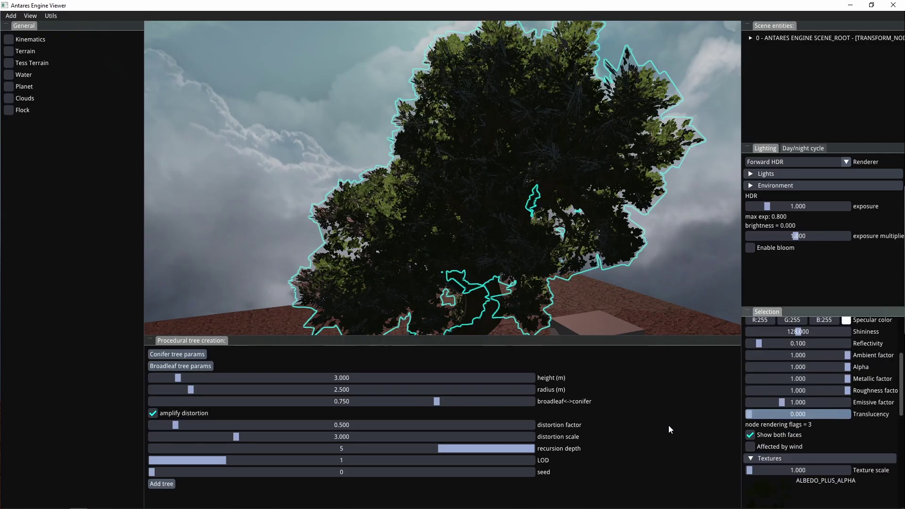
pyautogui.moveTo(668, 425); pyautogui.dragTo(669, 425)
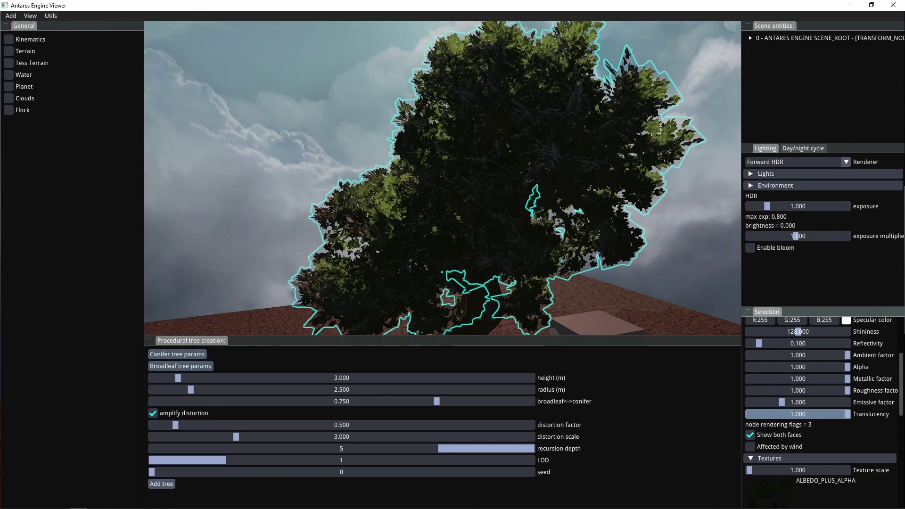
pyautogui.press('space')
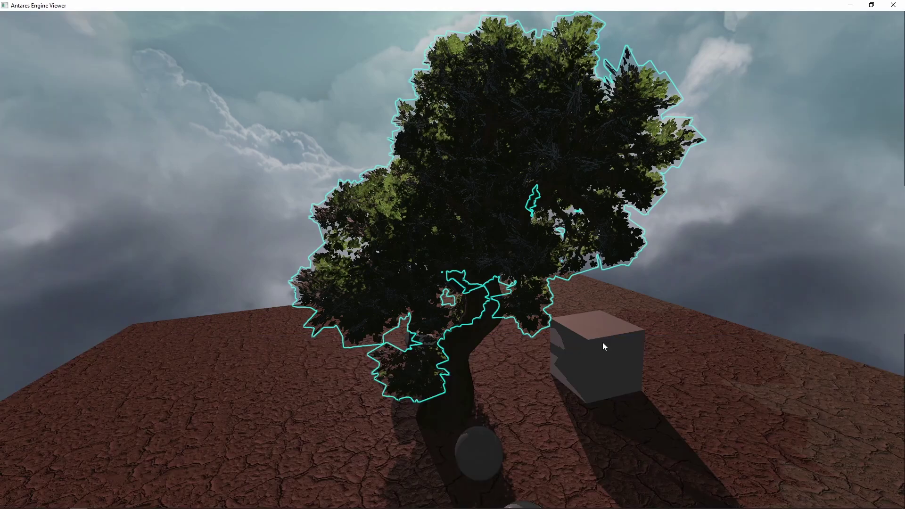
pyautogui.moveTo(472, 239); pyautogui.dragTo(453, 237, button='middle')
# Step: Reselect the leaves, set their translucency to 0.000, and return to the full scene view with nothing selected
pyautogui.press('F1')
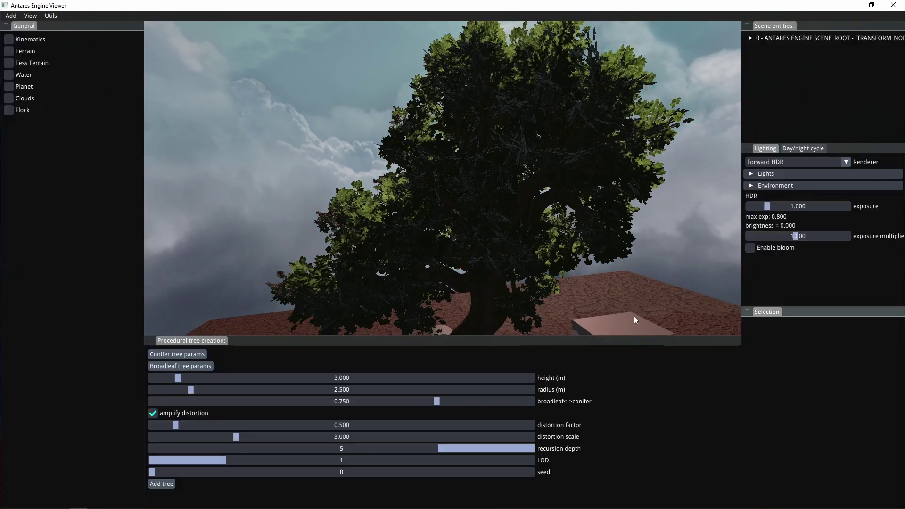
pyautogui.click(376, 225)
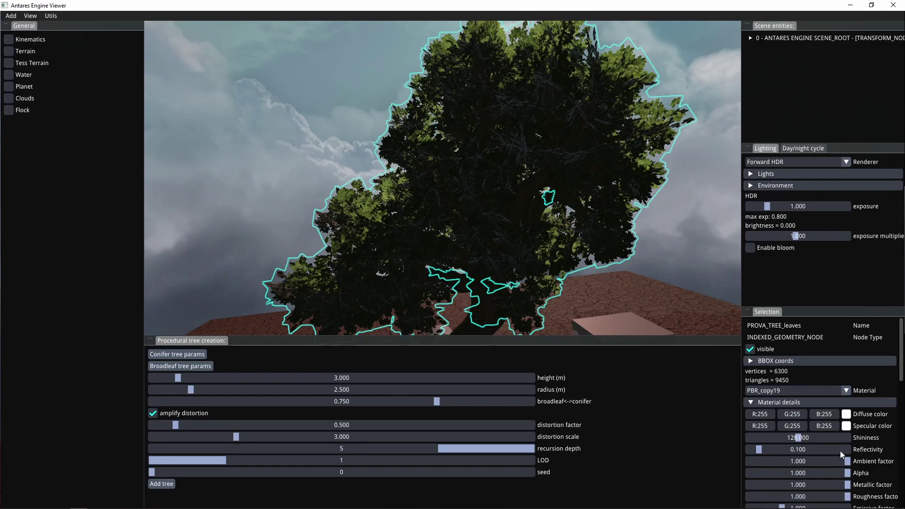
pyautogui.scroll(-5, 830, 443)
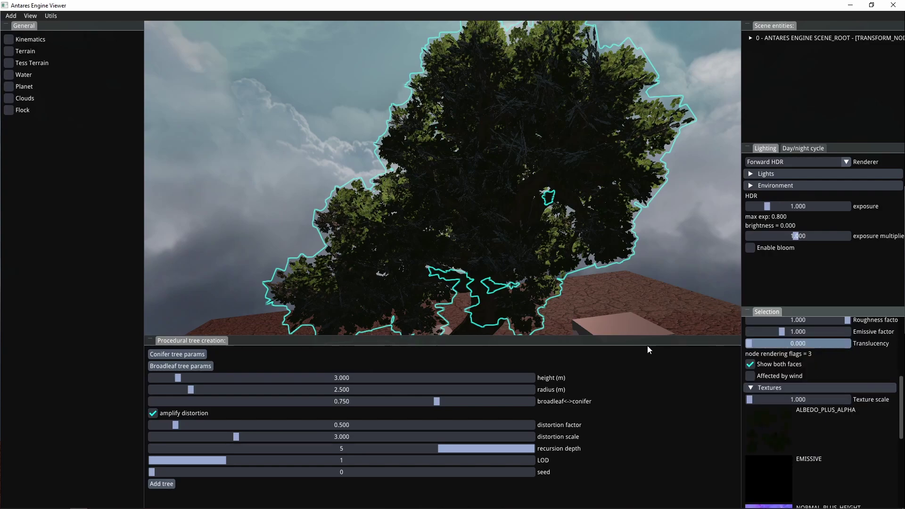
pyautogui.click(282, 178)
pyautogui.press('F1')
# Step: Fly around and through the tree to examine its leaves, branches, bark and shadows from several sides
pyautogui.moveTo(364, 229); pyautogui.dragTo(369, 233)
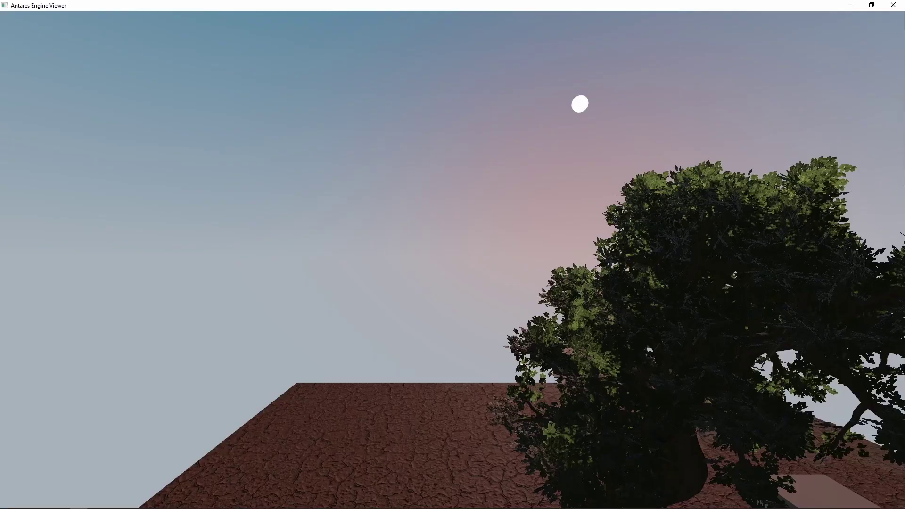
pyautogui.press('s')
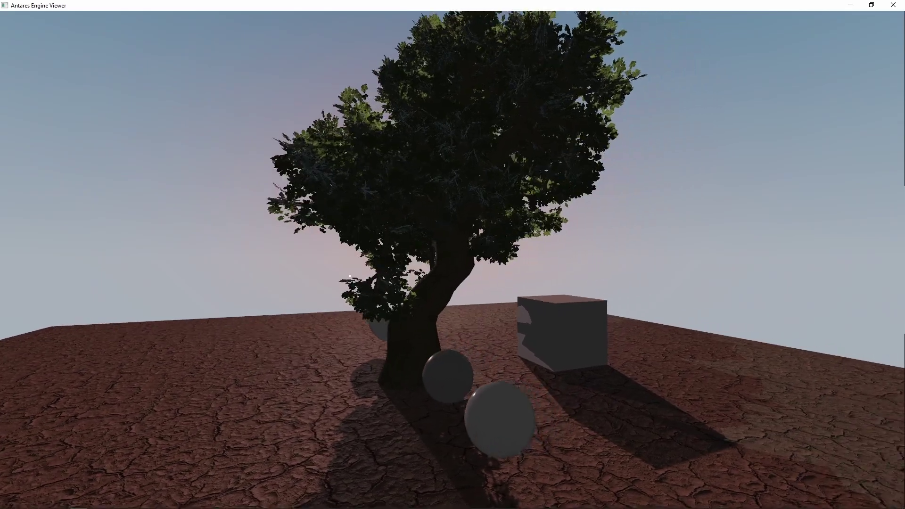
pyautogui.press('d')
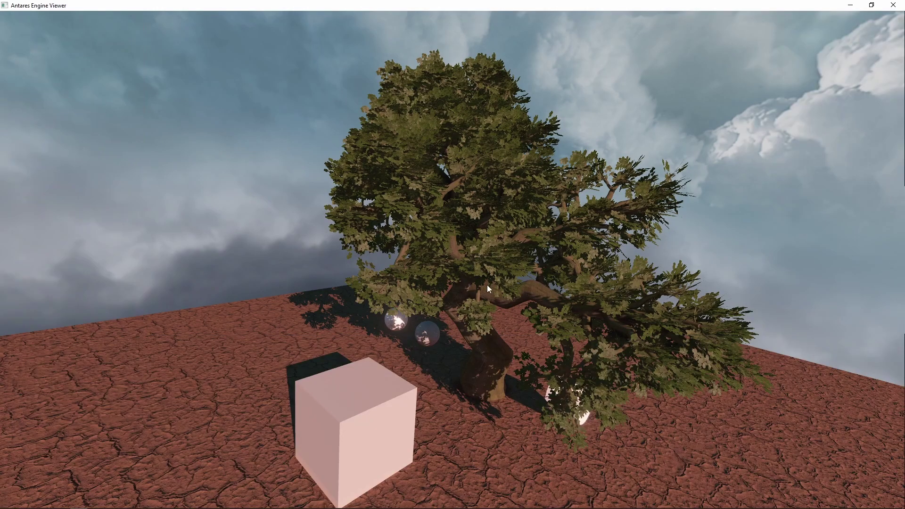
pyautogui.press('w')
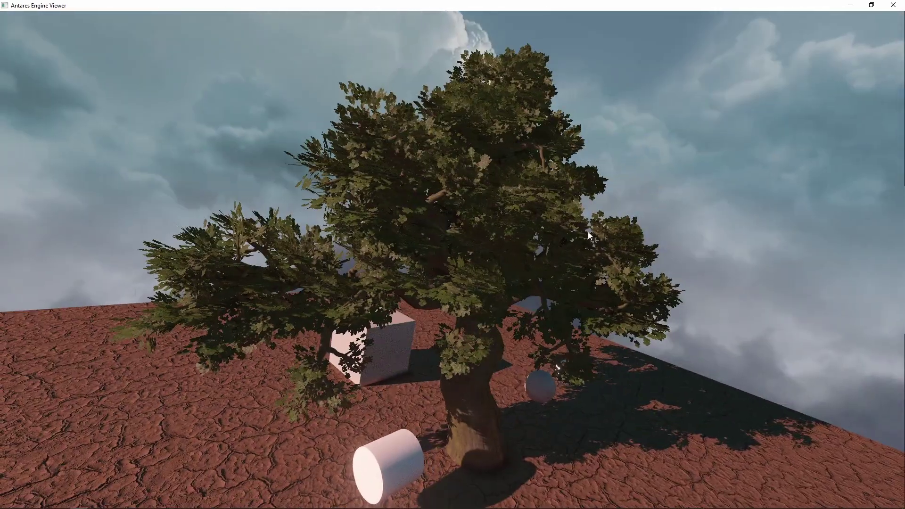
pyautogui.press('d')
pyautogui.moveTo(588, 232); pyautogui.dragTo(383, 231, button='right')
pyautogui.press('w')
pyautogui.moveTo(517, 290); pyautogui.dragTo(327, 303, button='right')
pyautogui.press('s')
pyautogui.press('w')
pyautogui.press('s')
pyautogui.press('s')
pyautogui.press('d')
pyautogui.press('e')
pyautogui.press('w')
pyautogui.moveTo(529, 279); pyautogui.dragTo(502, 335, button='right')
pyautogui.press('e')
pyautogui.press('q')
pyautogui.press('d')
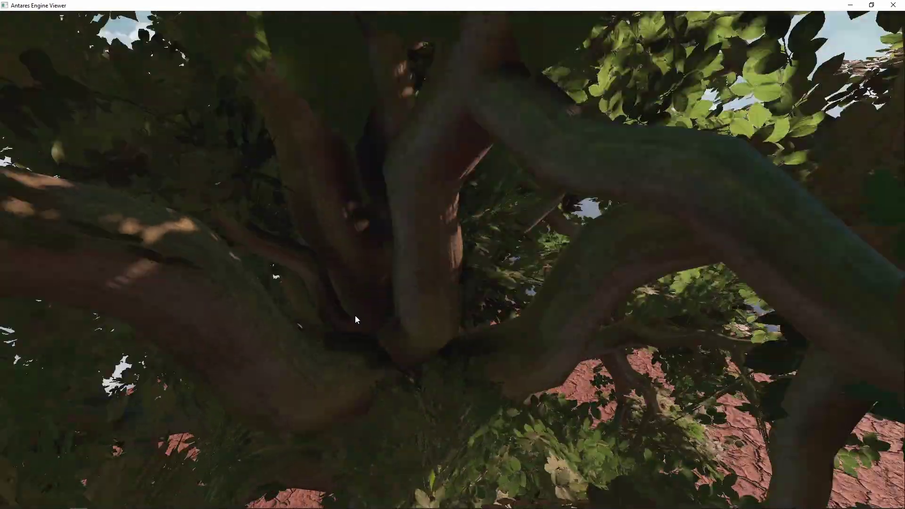
pyautogui.press('s')
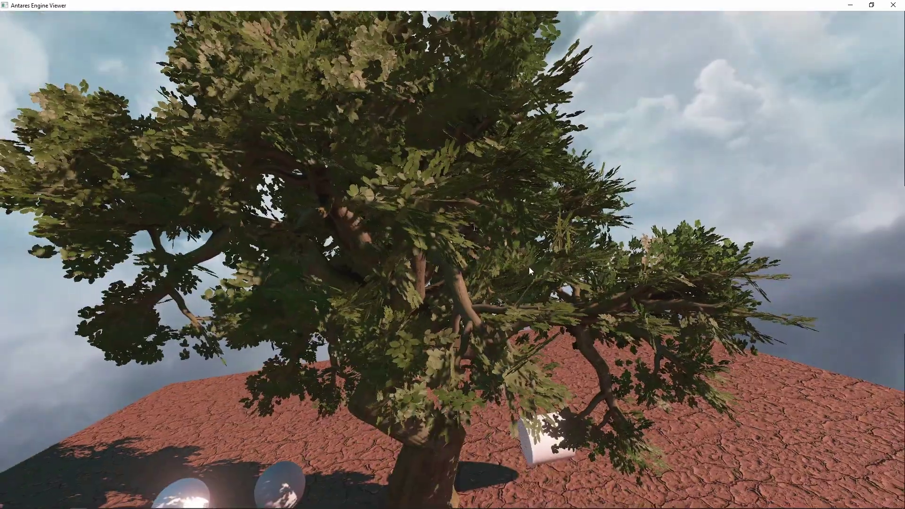
pyautogui.press('q')
pyautogui.press('a')
pyautogui.press('d')
pyautogui.moveTo(726, 240); pyautogui.dragTo(462, 261, button='right')
pyautogui.press('s')
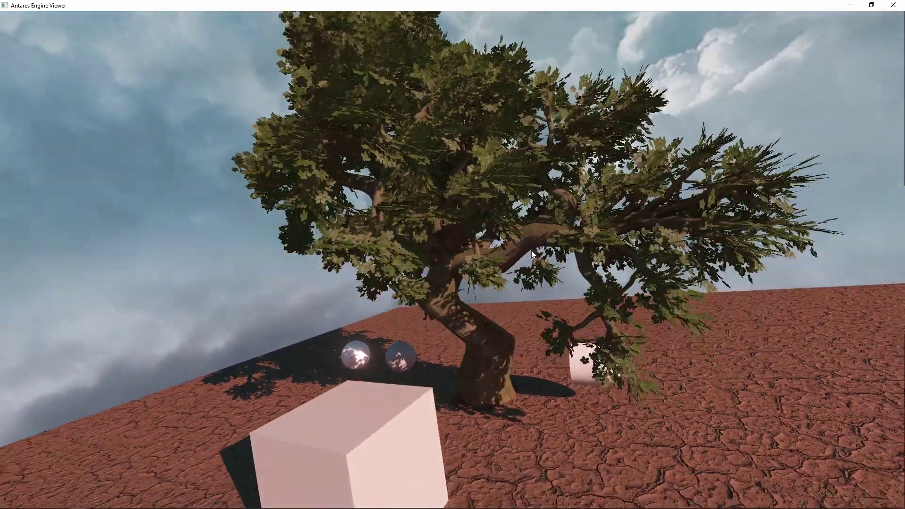